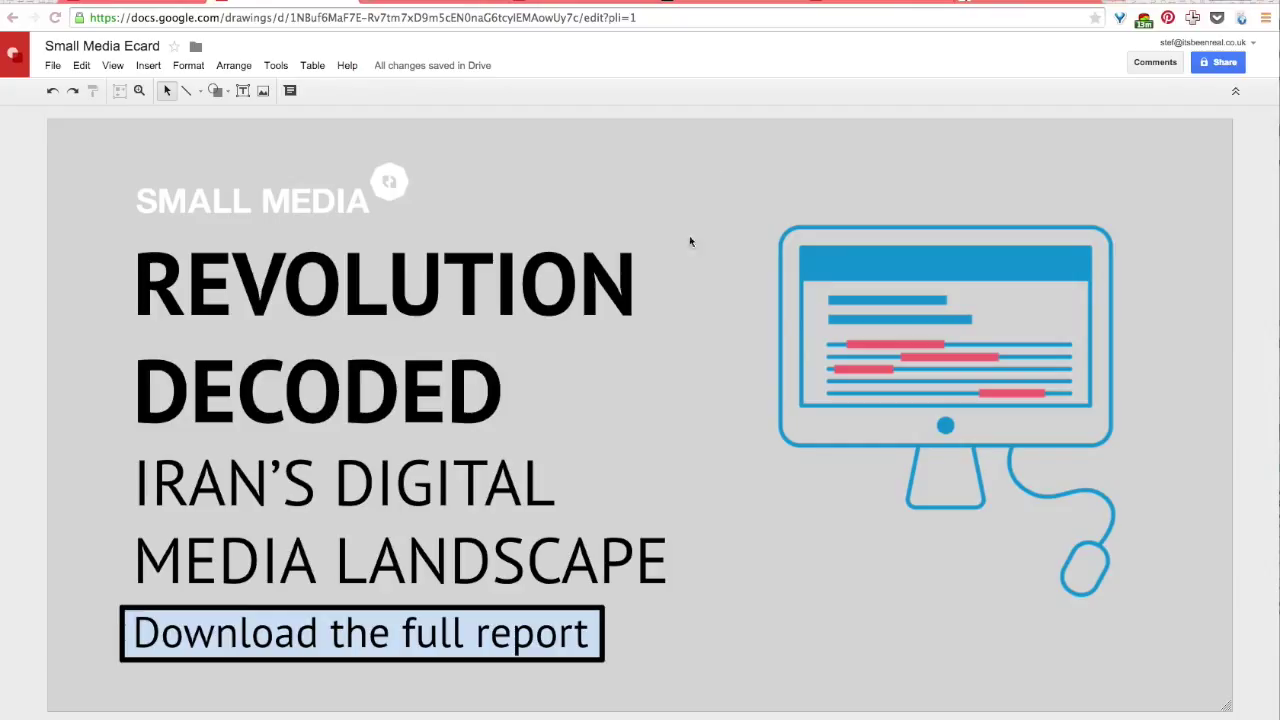
- Set the card background to the pale blue-grey custom swatch
right_click(694, 158)
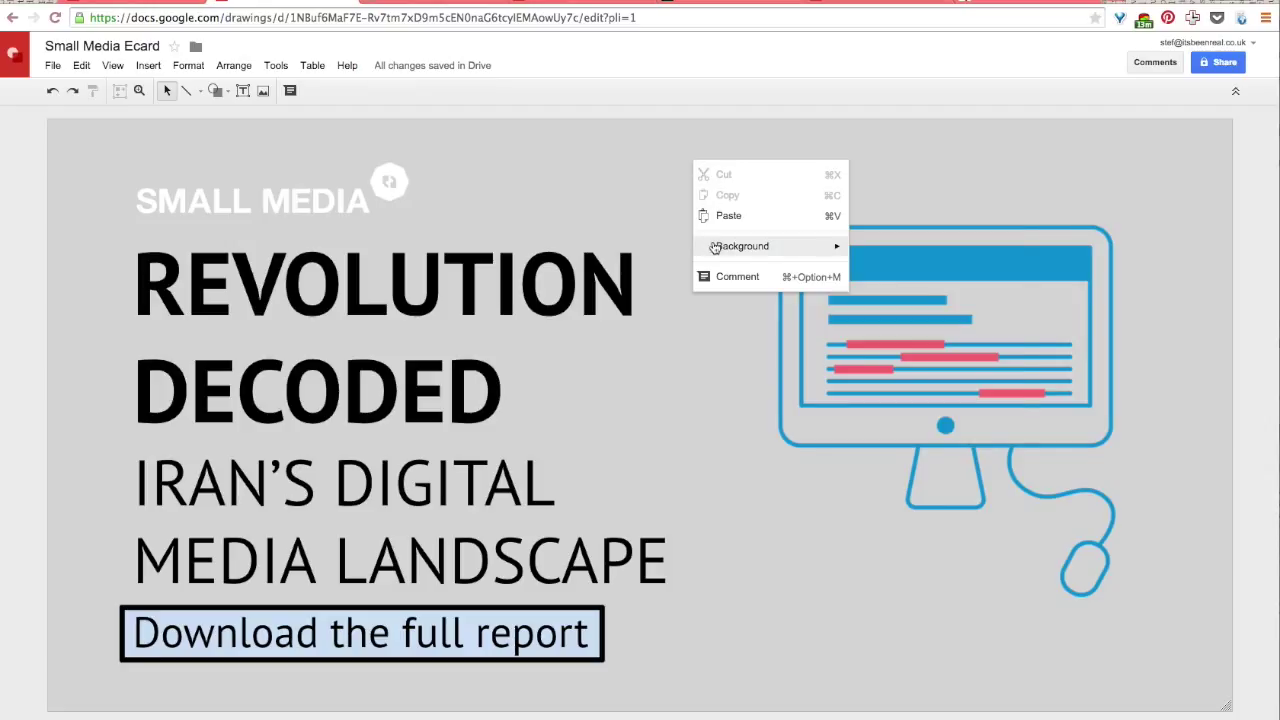
mouse_move(714, 247)
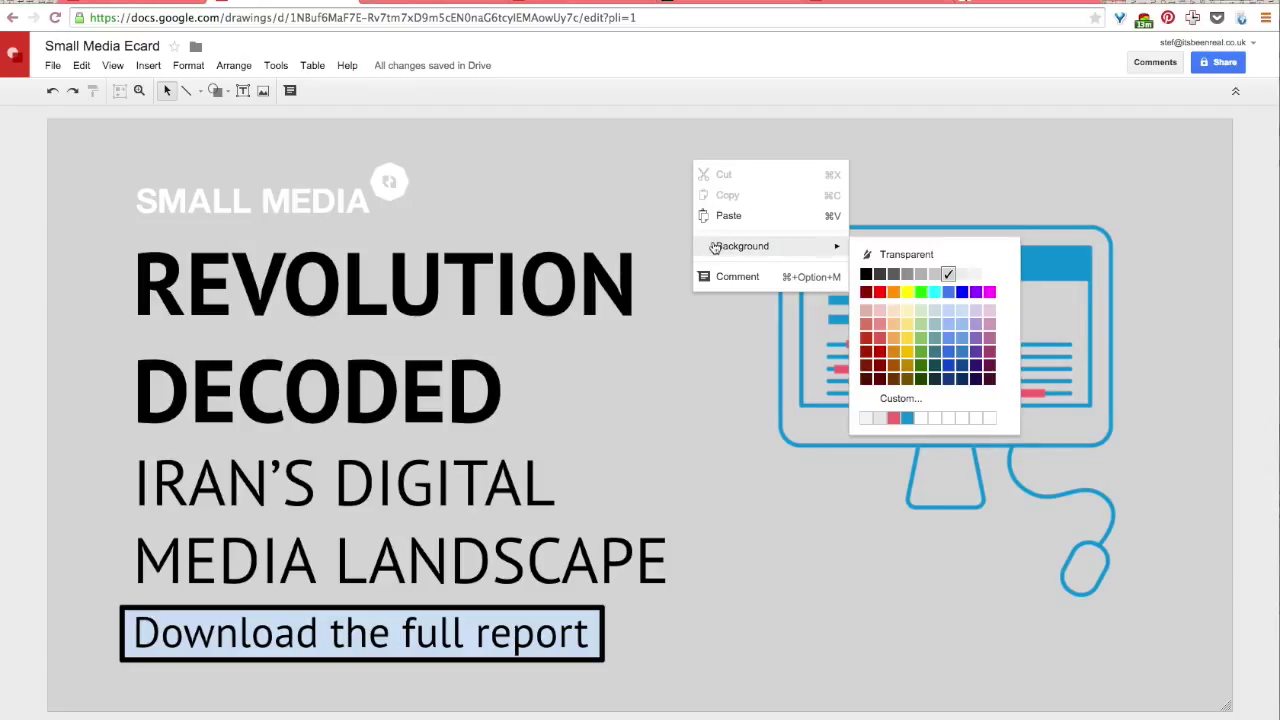
left_click(880, 419)
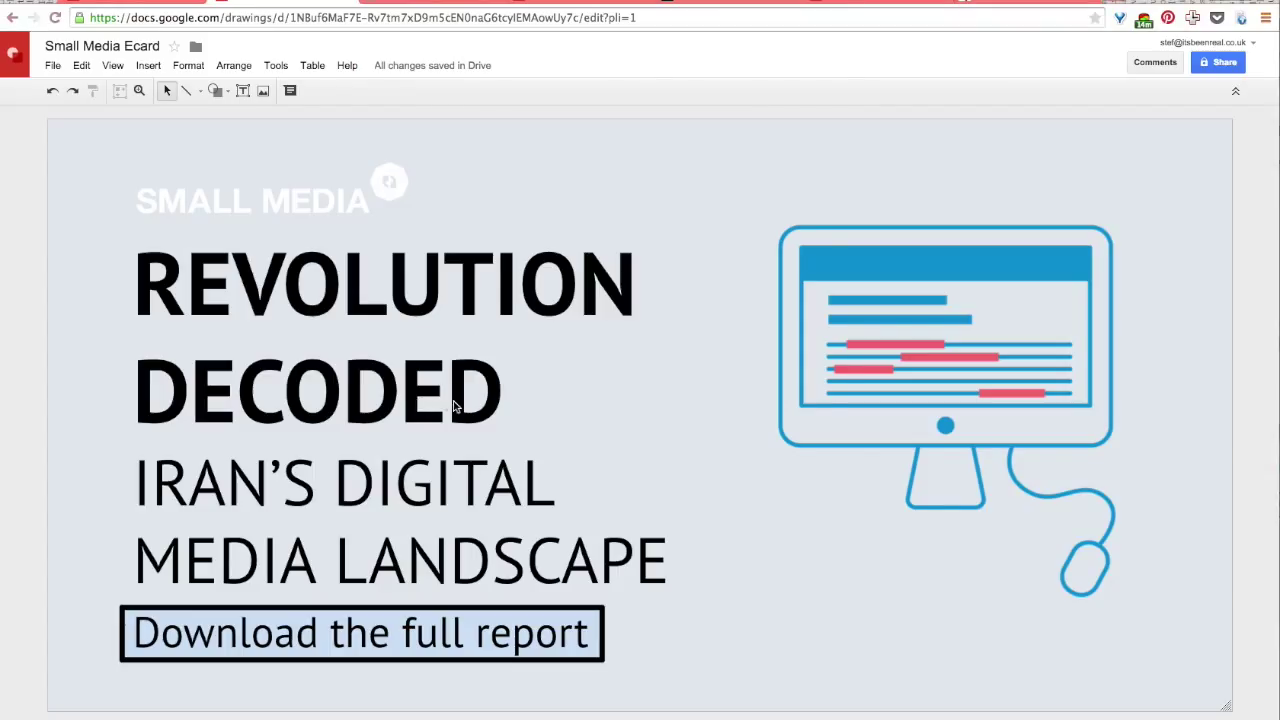
double_click(450, 404)
- Color the REVOLUTION DECODED headline text with the pink custom swatch
left_click(490, 383)
left_click_drag(495, 385, 129, 251)
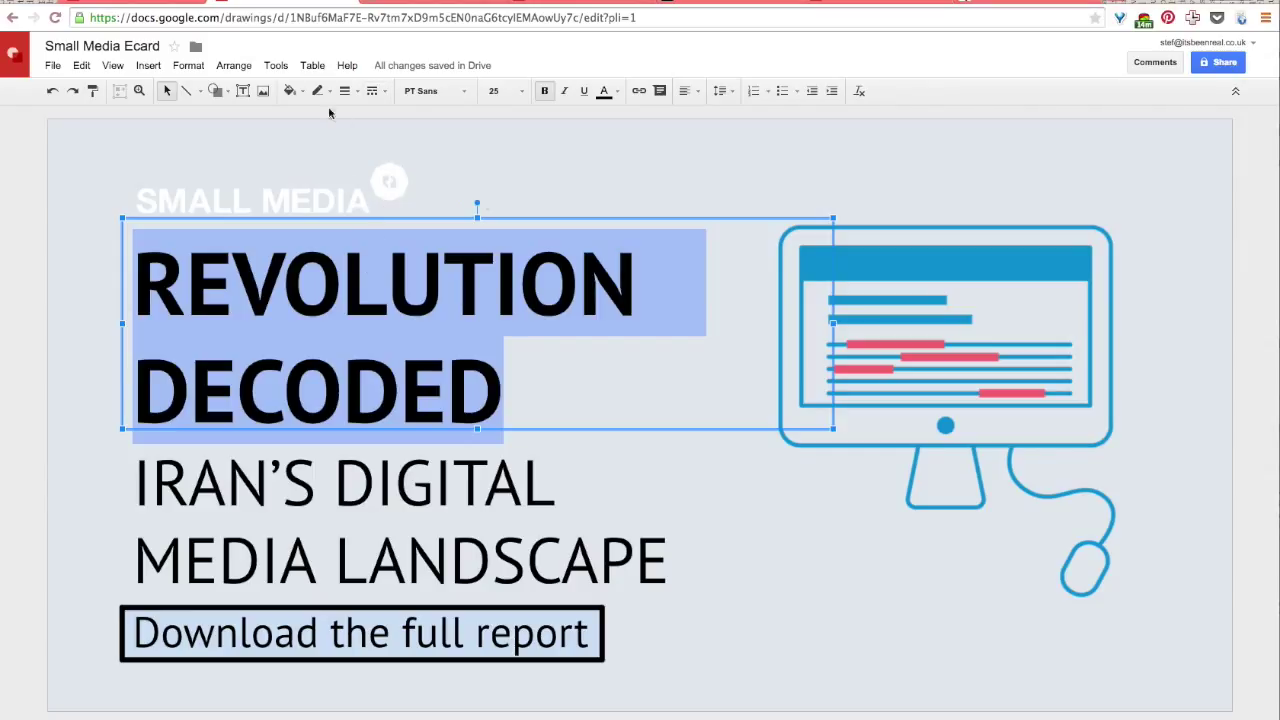
left_click(617, 92)
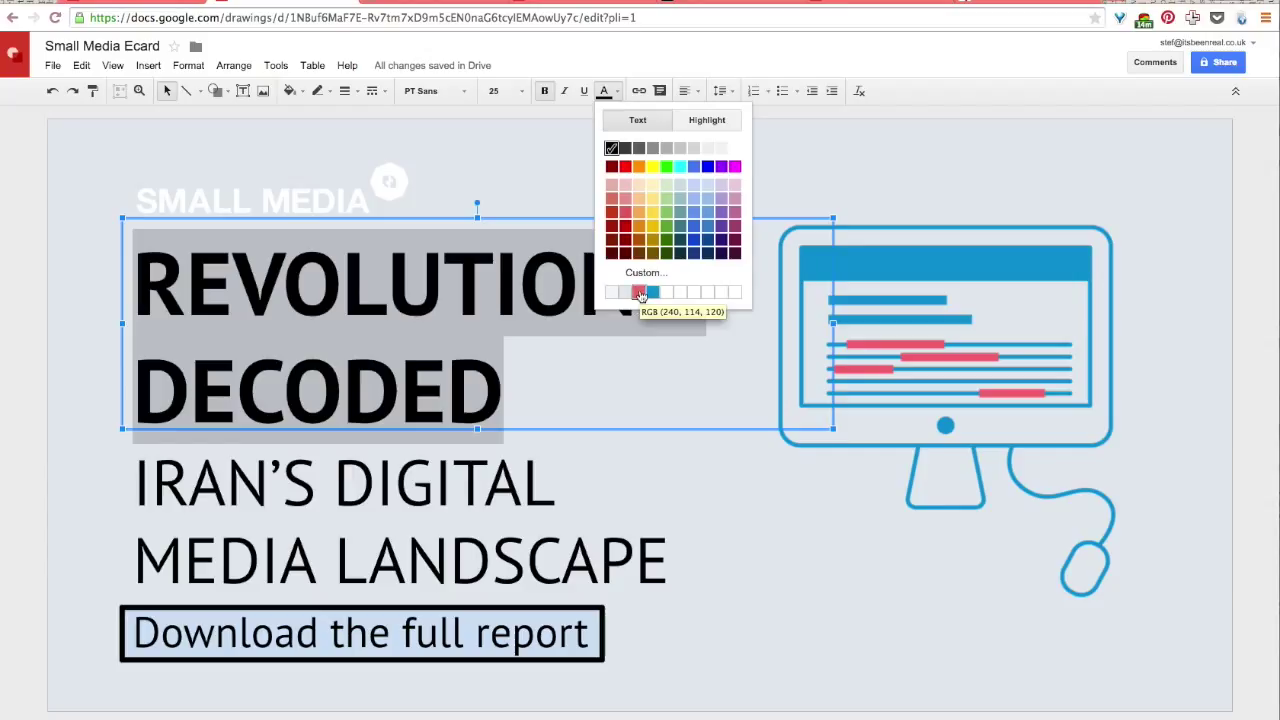
left_click(640, 294)
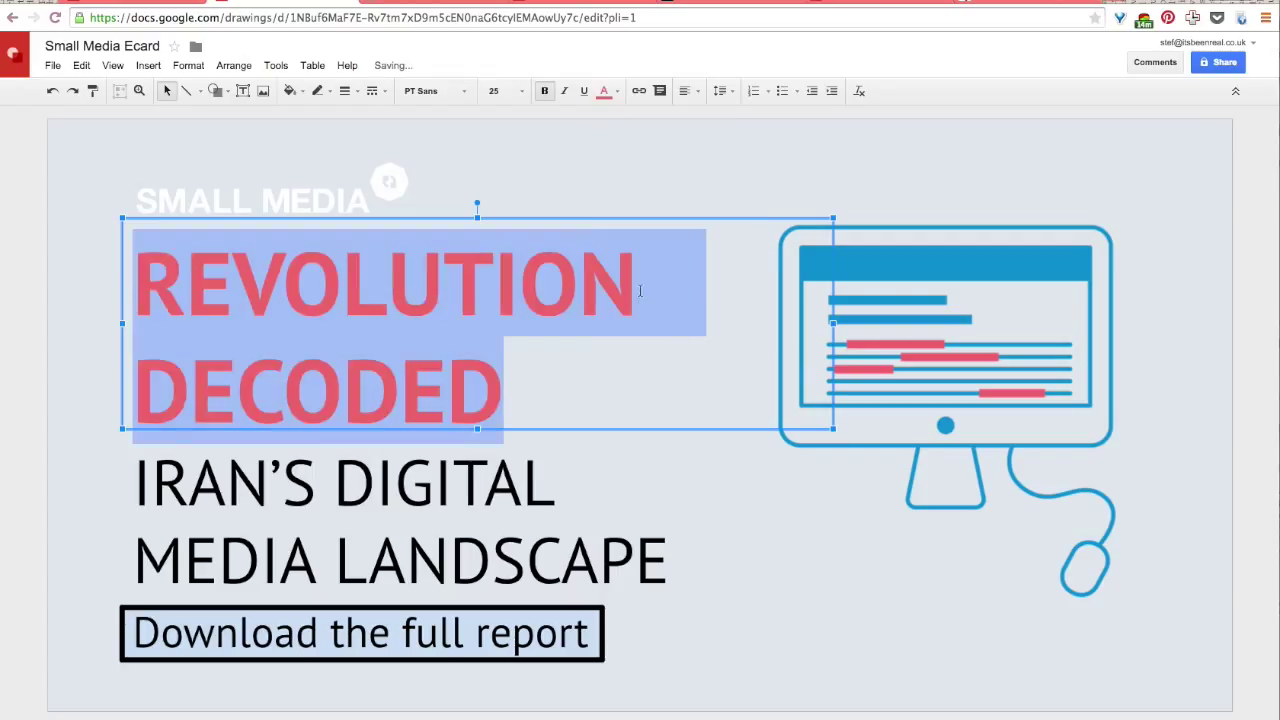
left_click(635, 162)
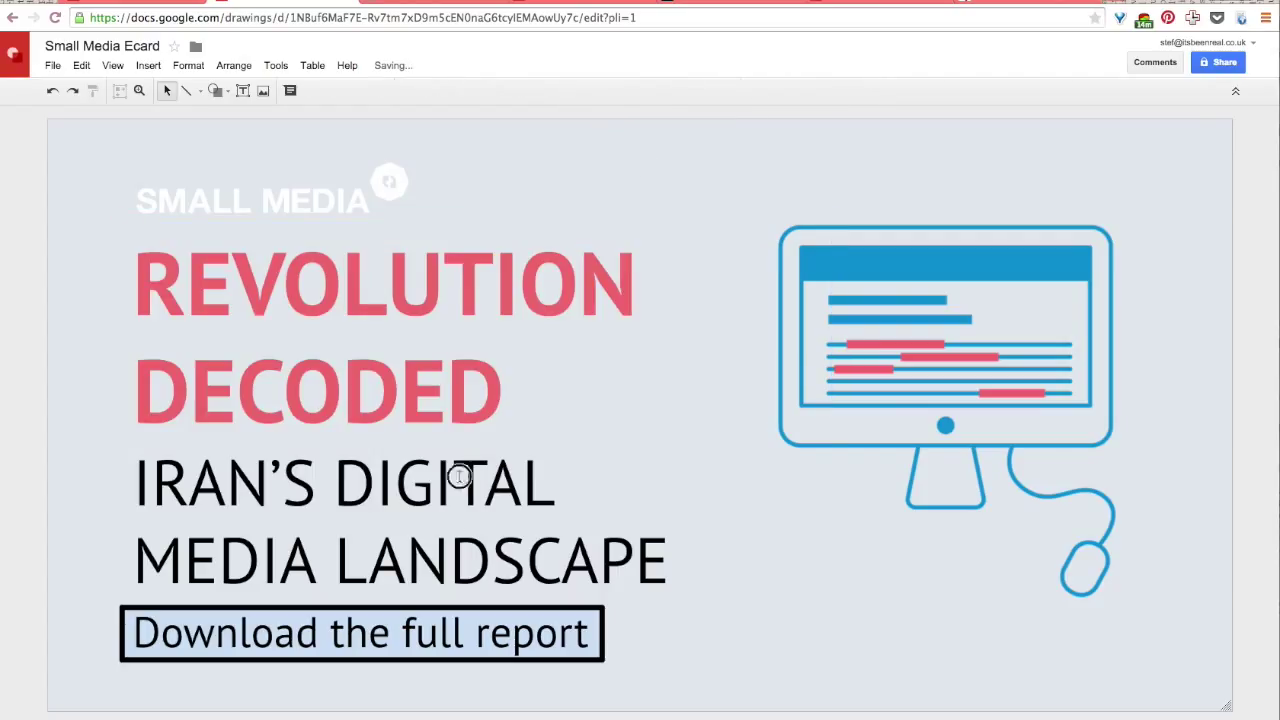
- Color the IRAN'S DIGITAL MEDIA LANDSCAPE subtitle text with the same pink swatch
left_click(459, 478)
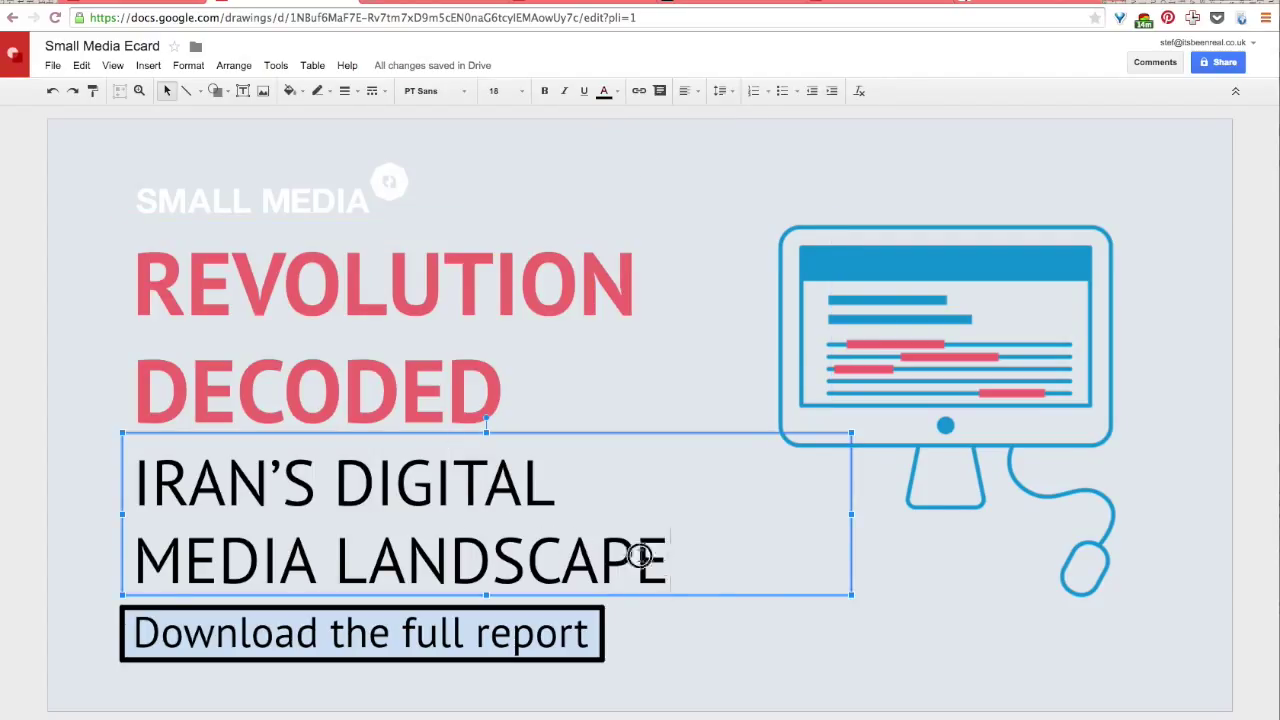
left_click_drag(668, 560, 130, 466)
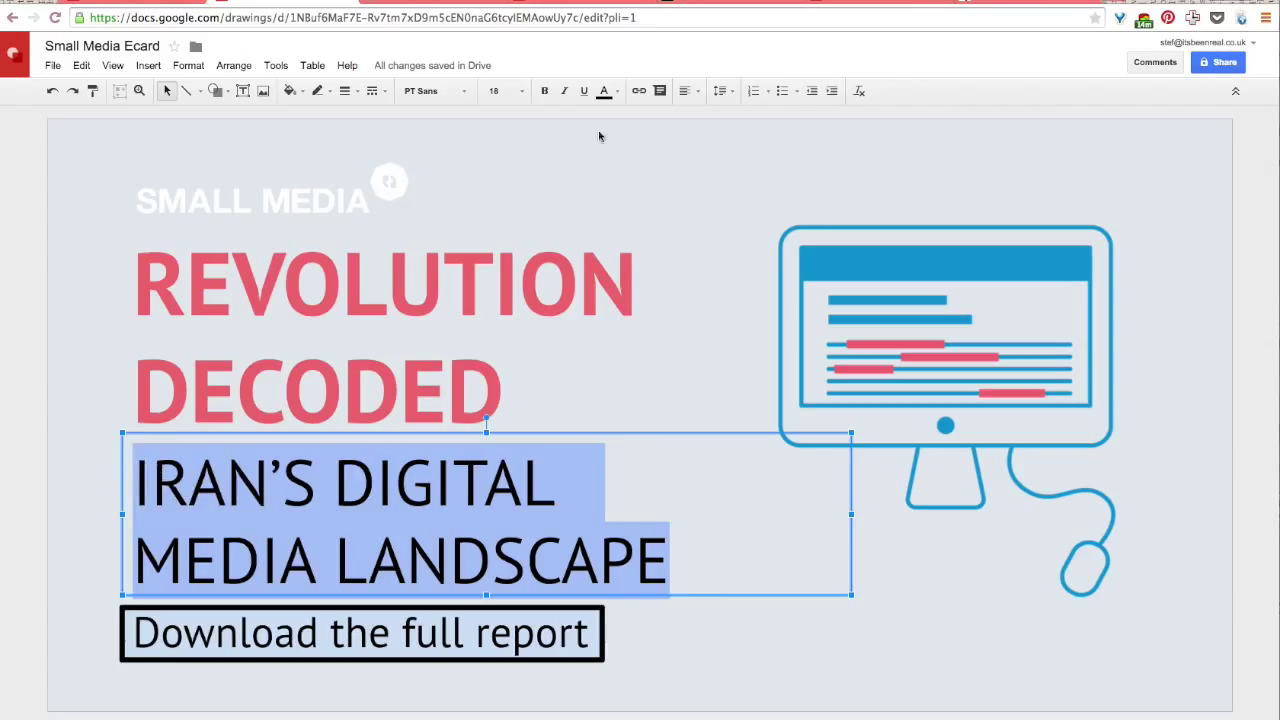
left_click(619, 92)
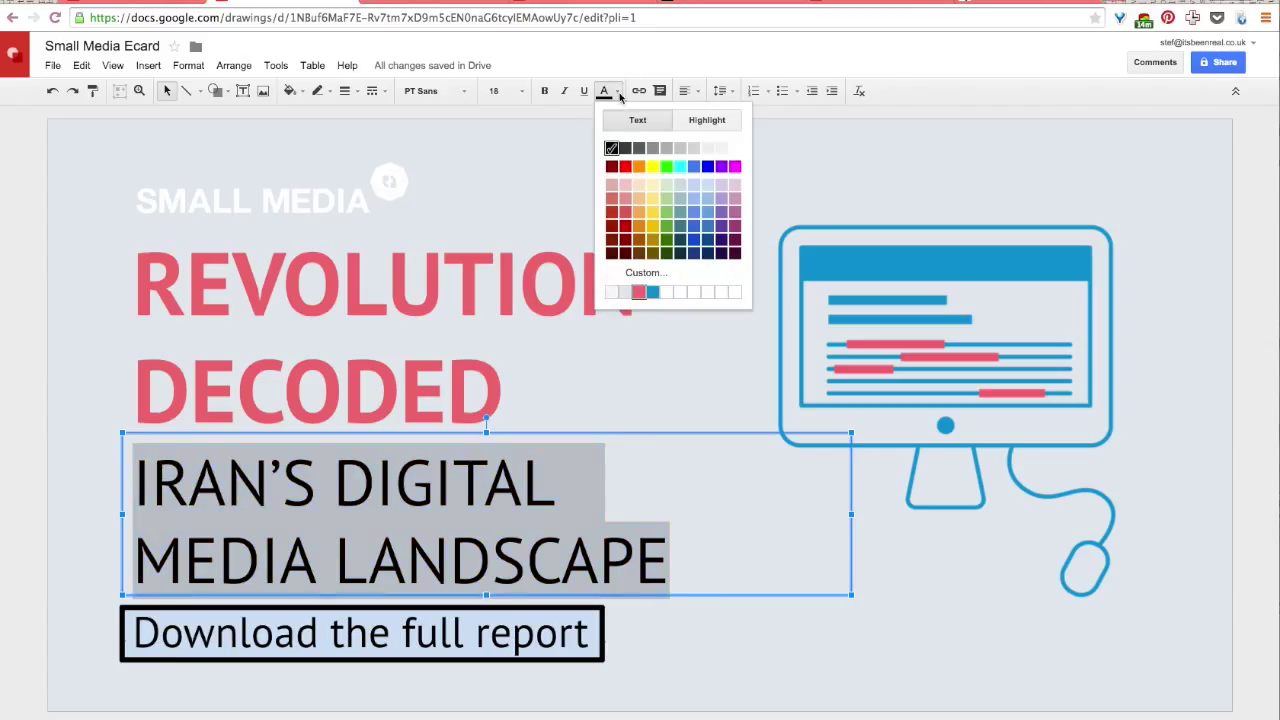
left_click(638, 292)
left_click(652, 385)
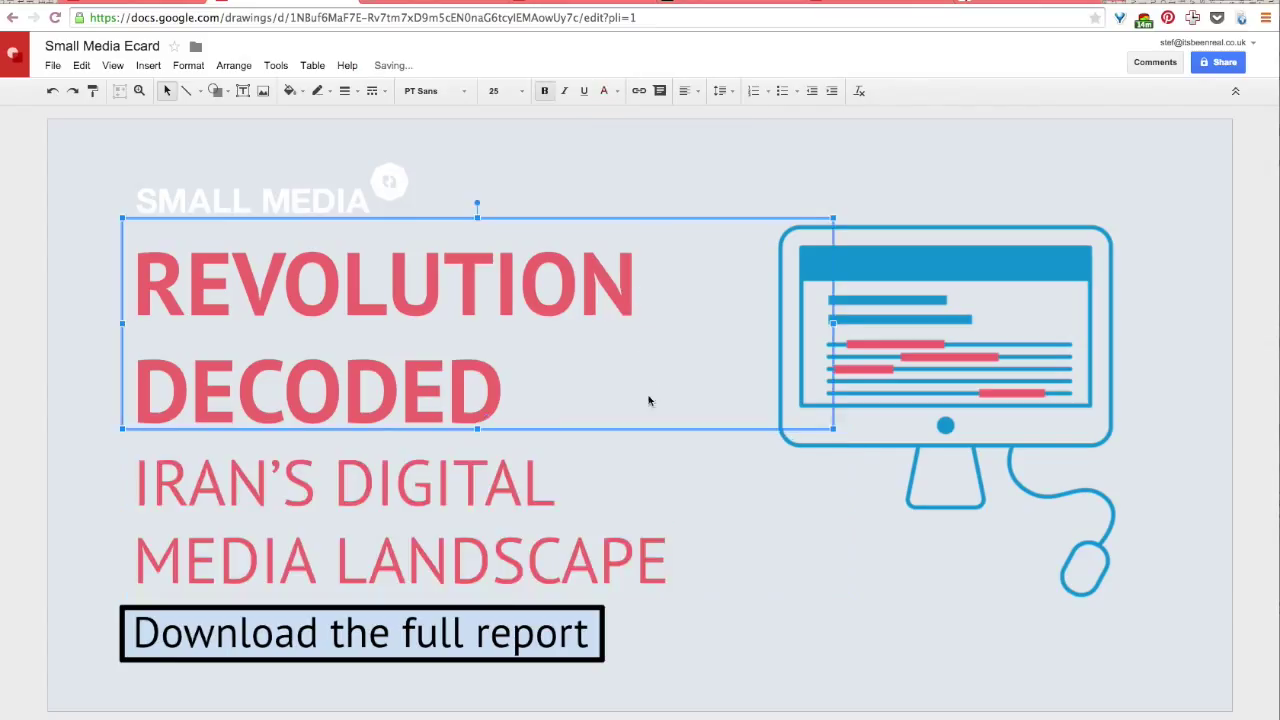
left_click(698, 548)
left_click(732, 634)
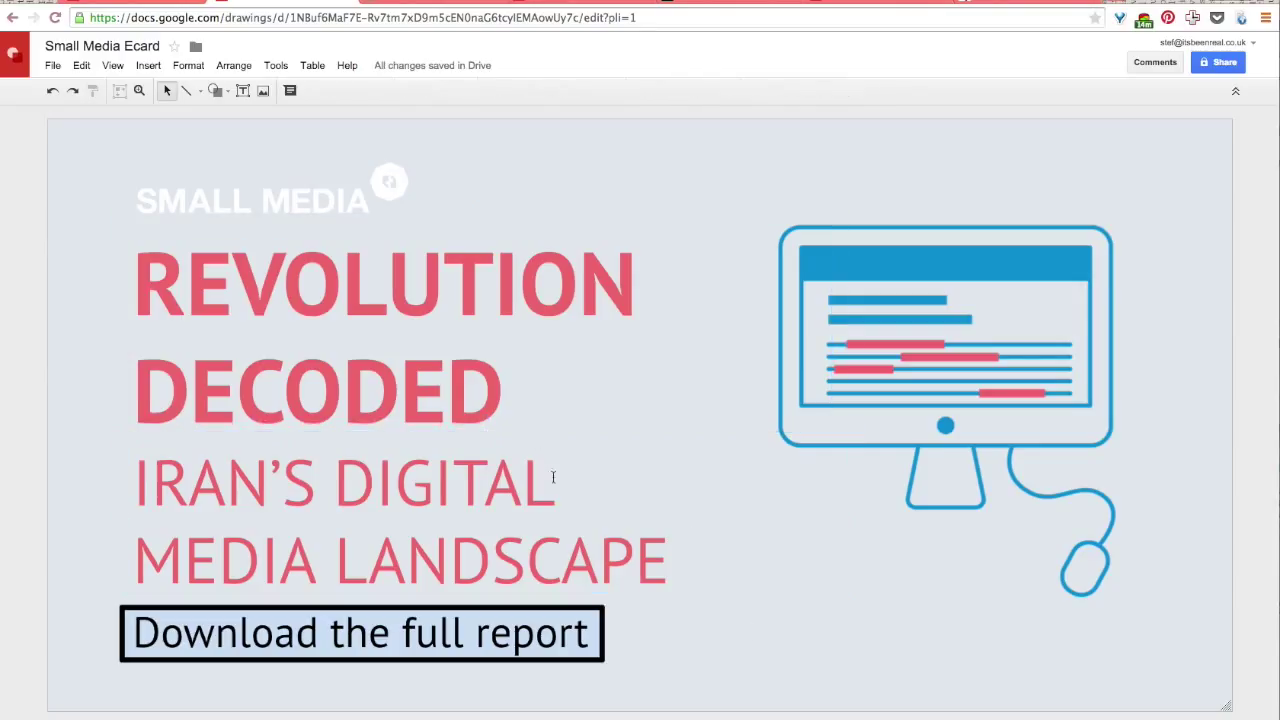
- Fill the inner Download the full report button shape with the blue custom swatch
left_click(390, 617)
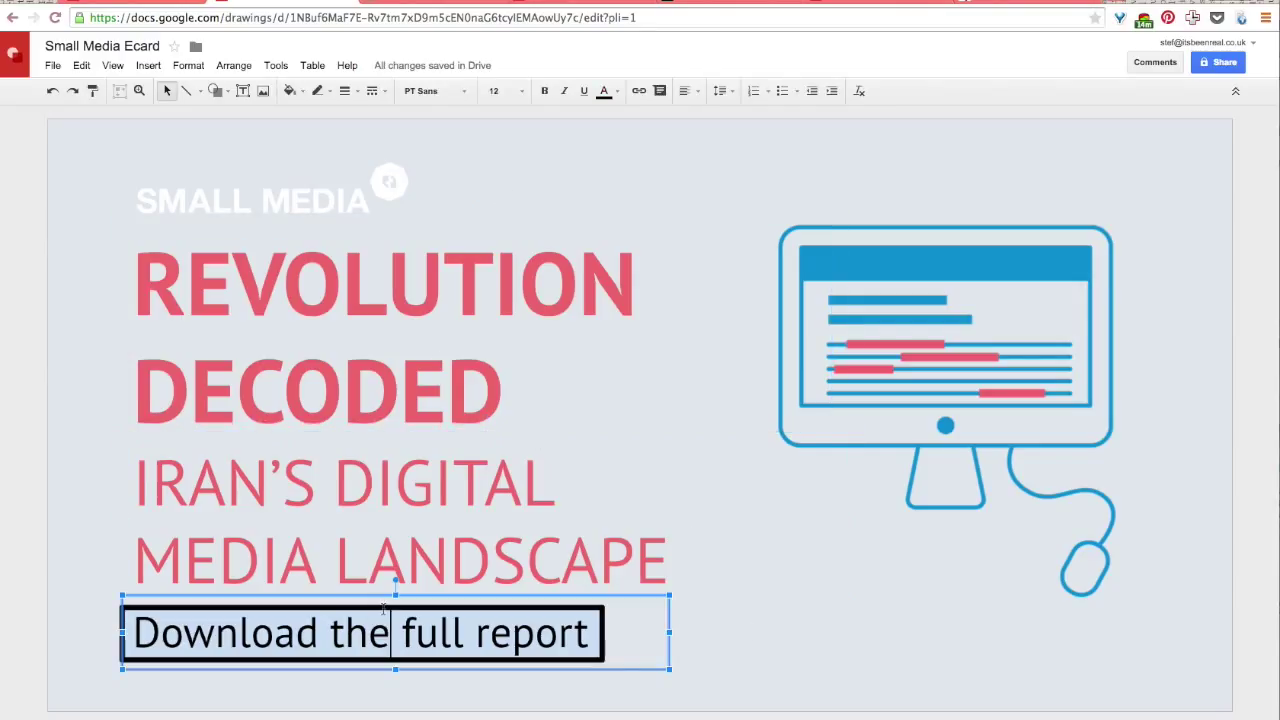
left_click(740, 612)
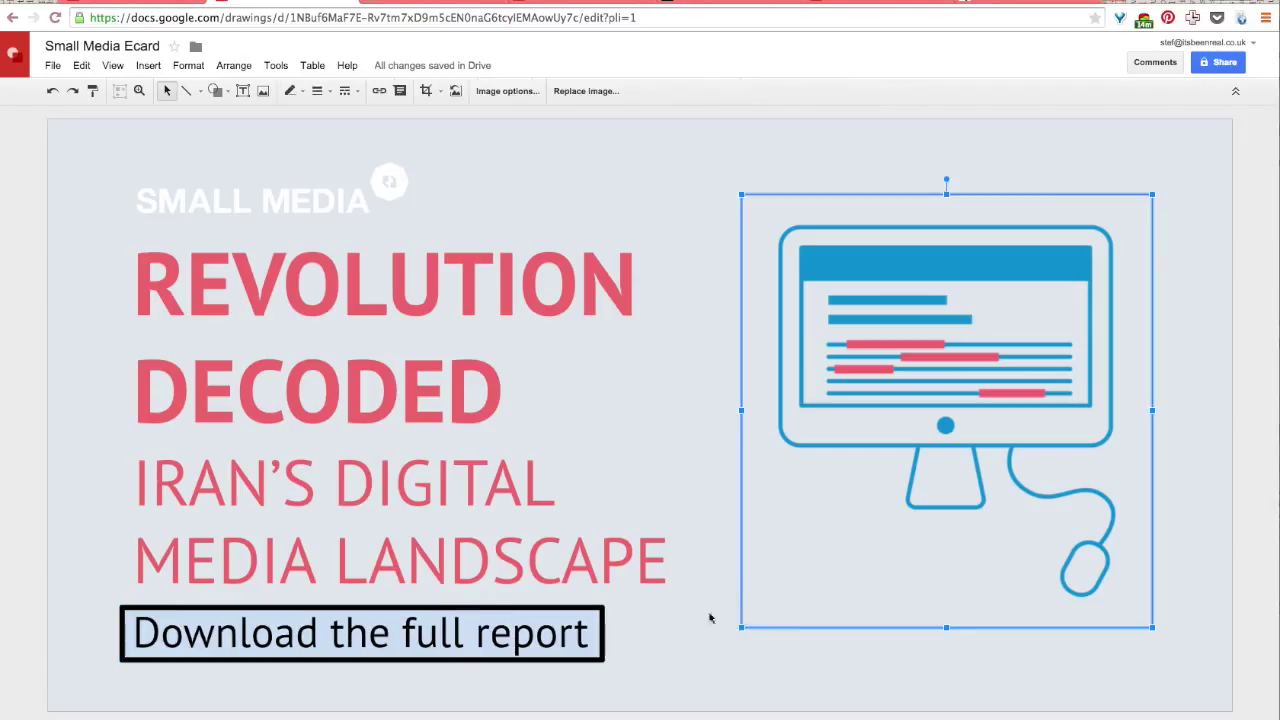
left_click(706, 617)
left_click(595, 615)
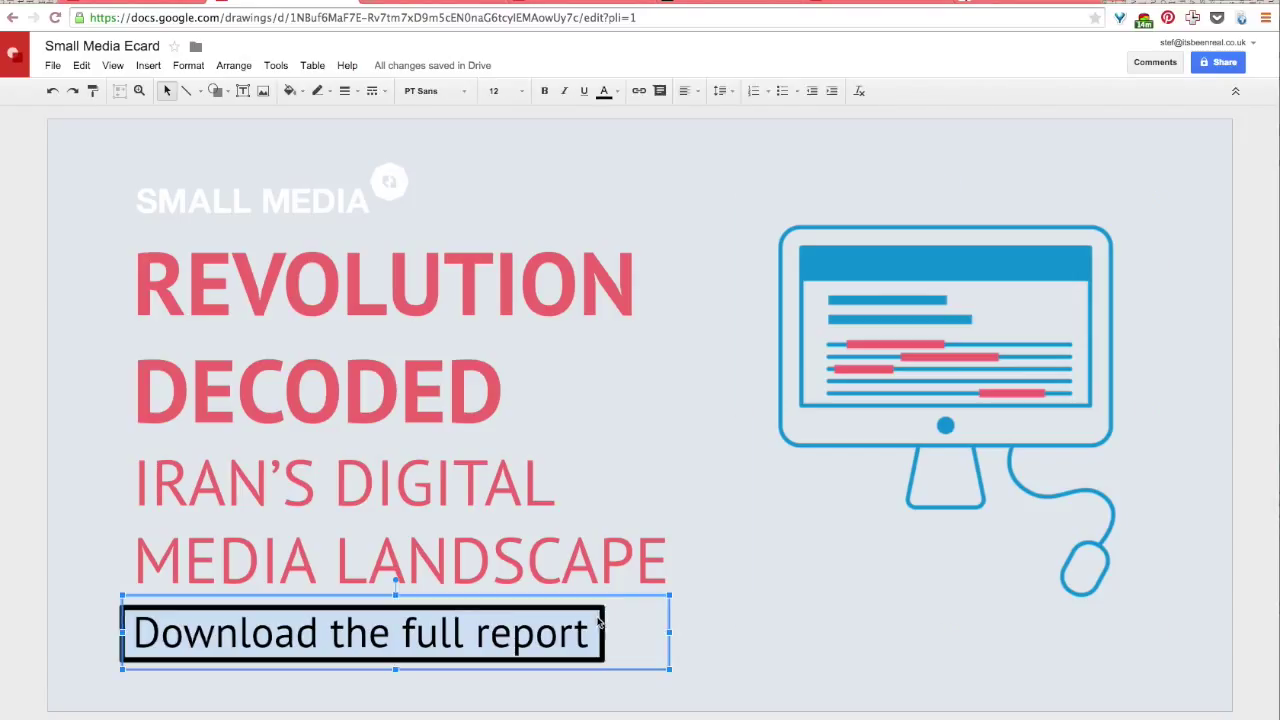
left_click(524, 668)
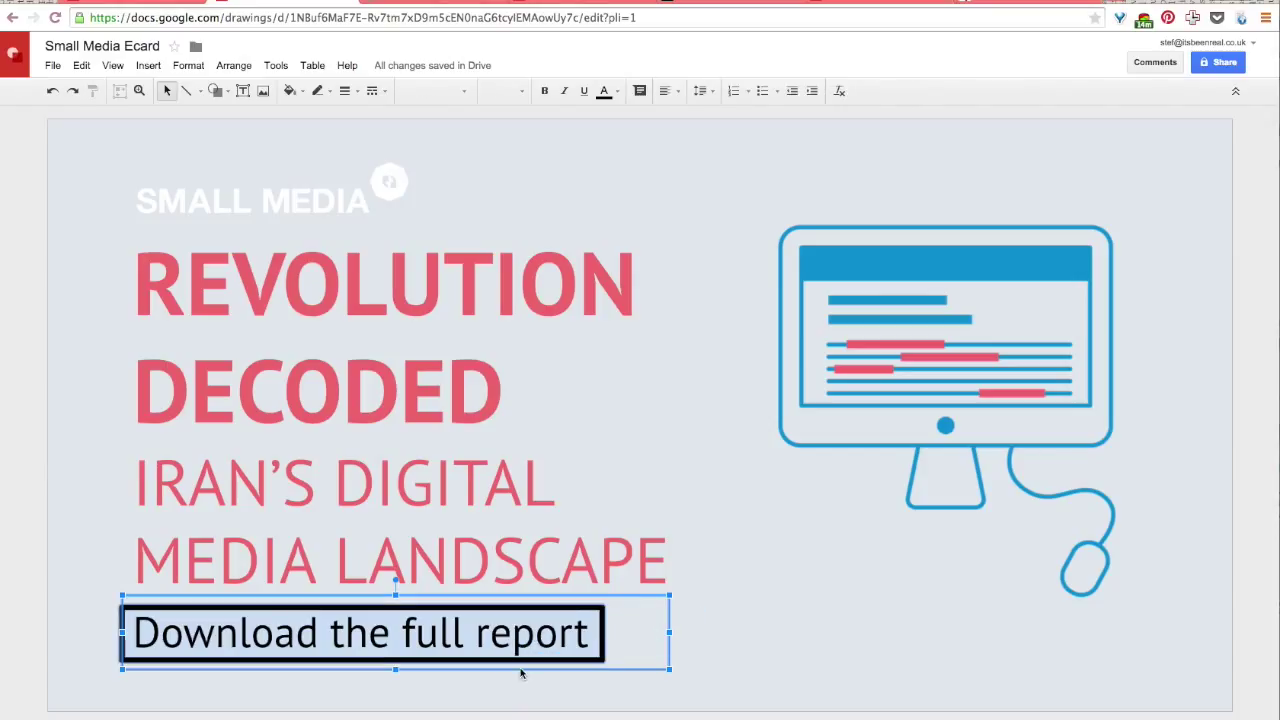
left_click(584, 602)
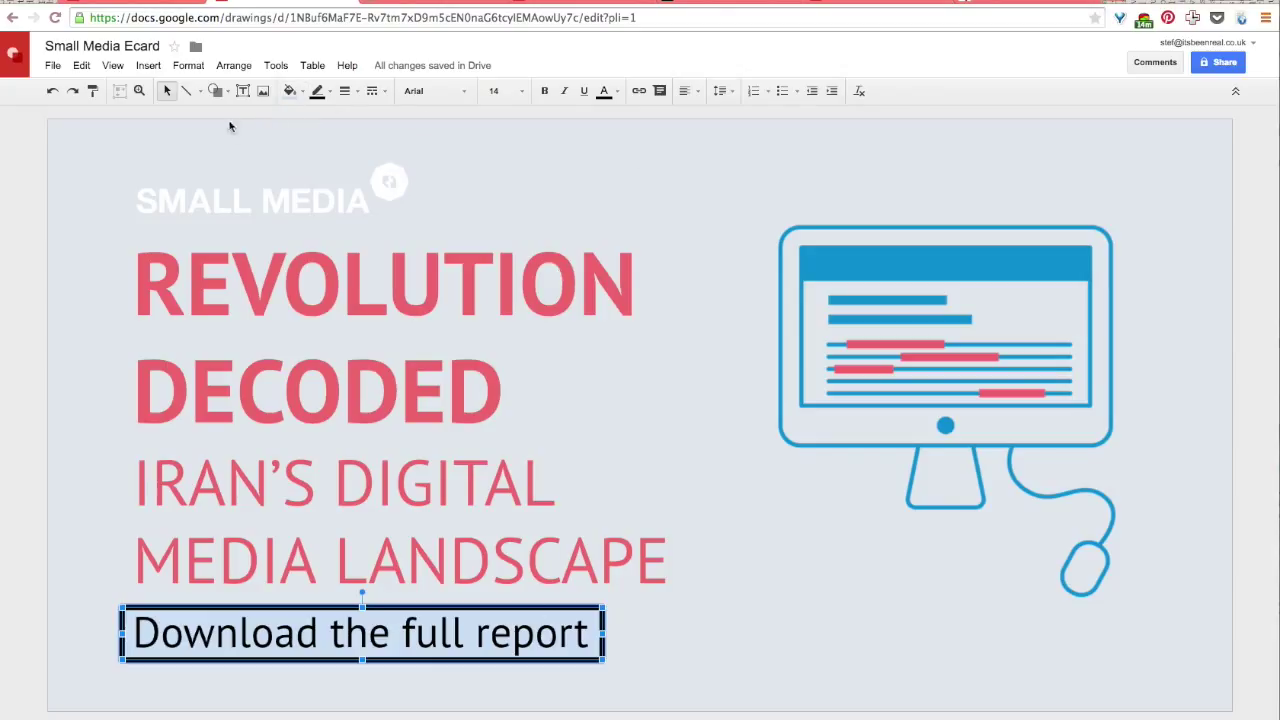
left_click(292, 91)
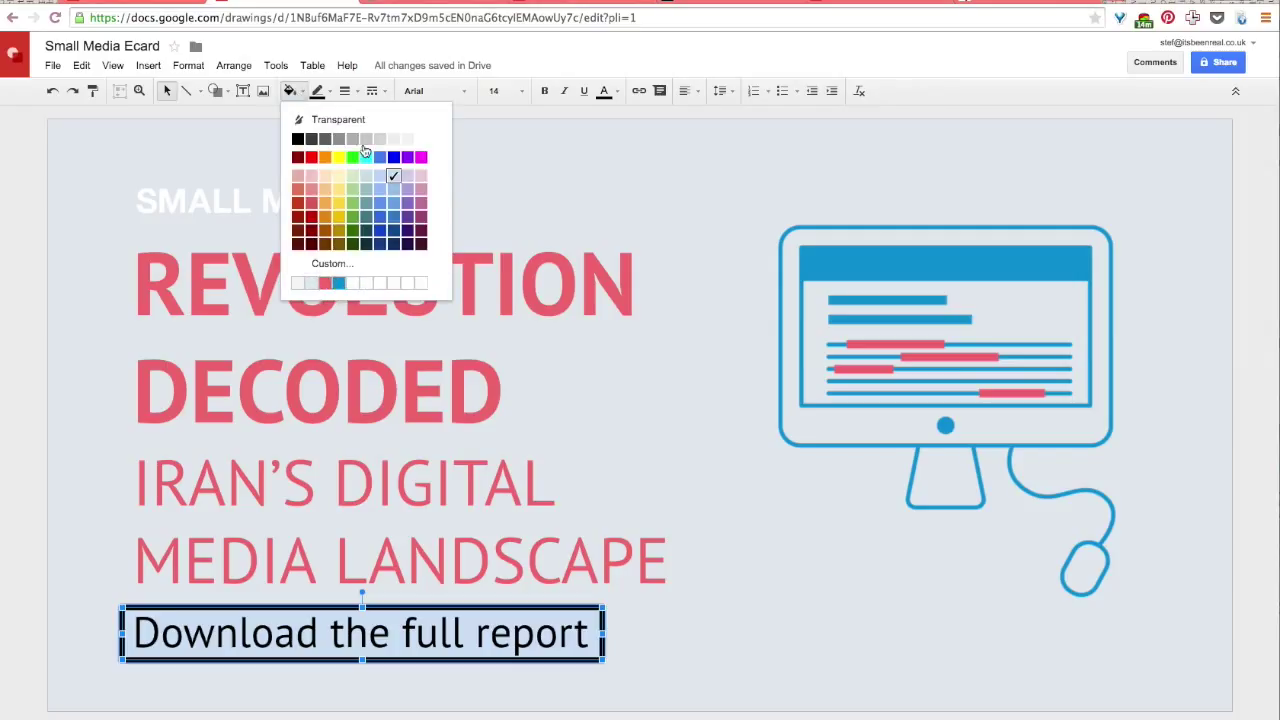
left_click(339, 284)
- Make the Download the full report button text white
left_click(654, 620)
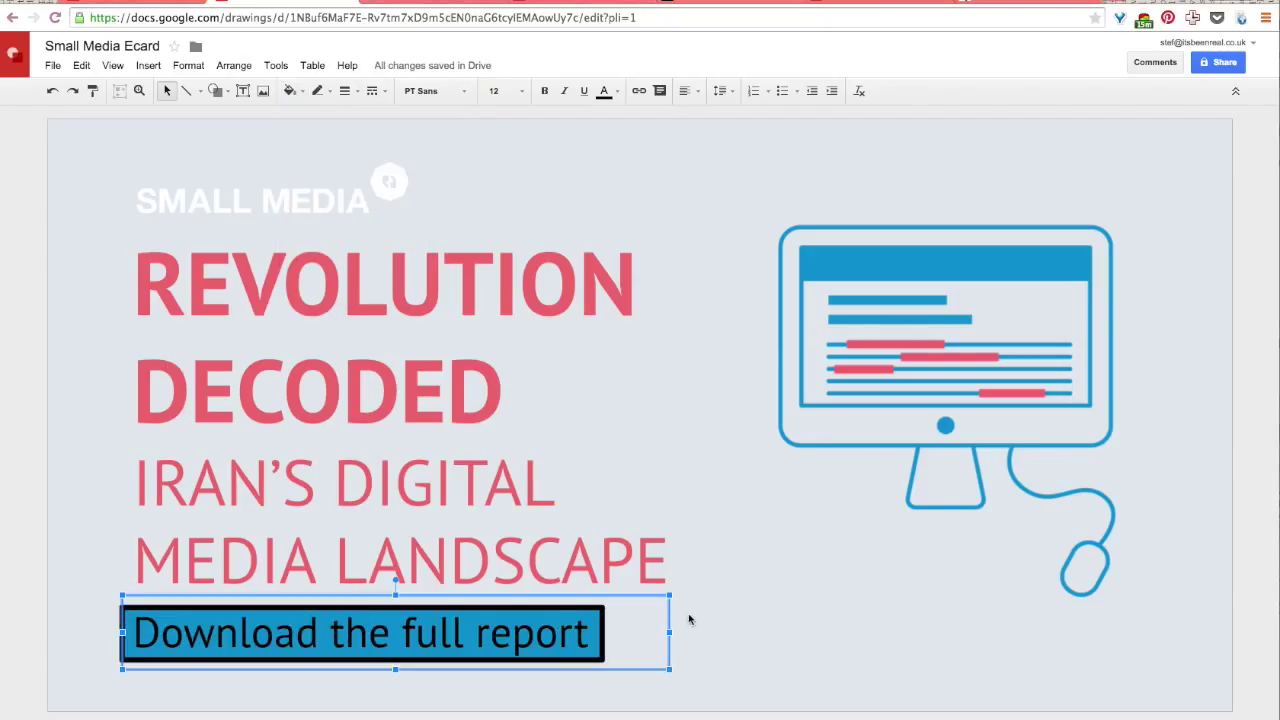
left_click(575, 635)
left_click(585, 625)
left_click_drag(585, 625, 103, 634)
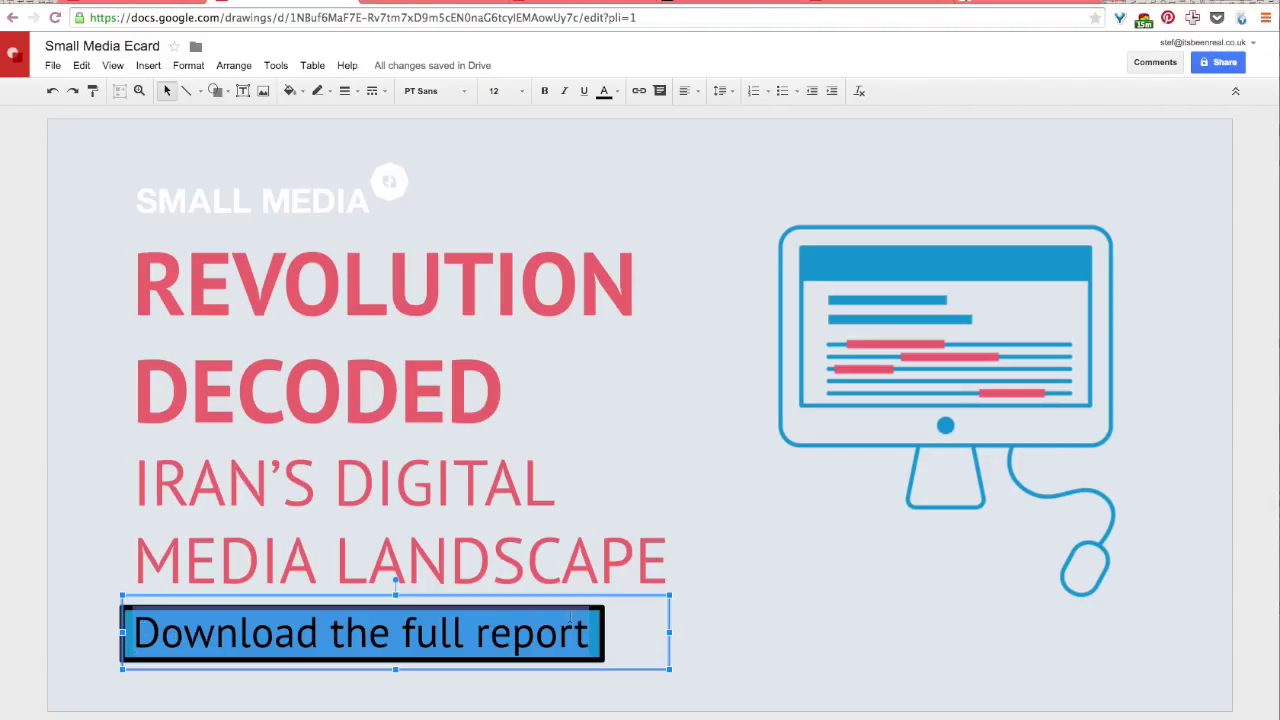
left_click(617, 93)
left_click(736, 147)
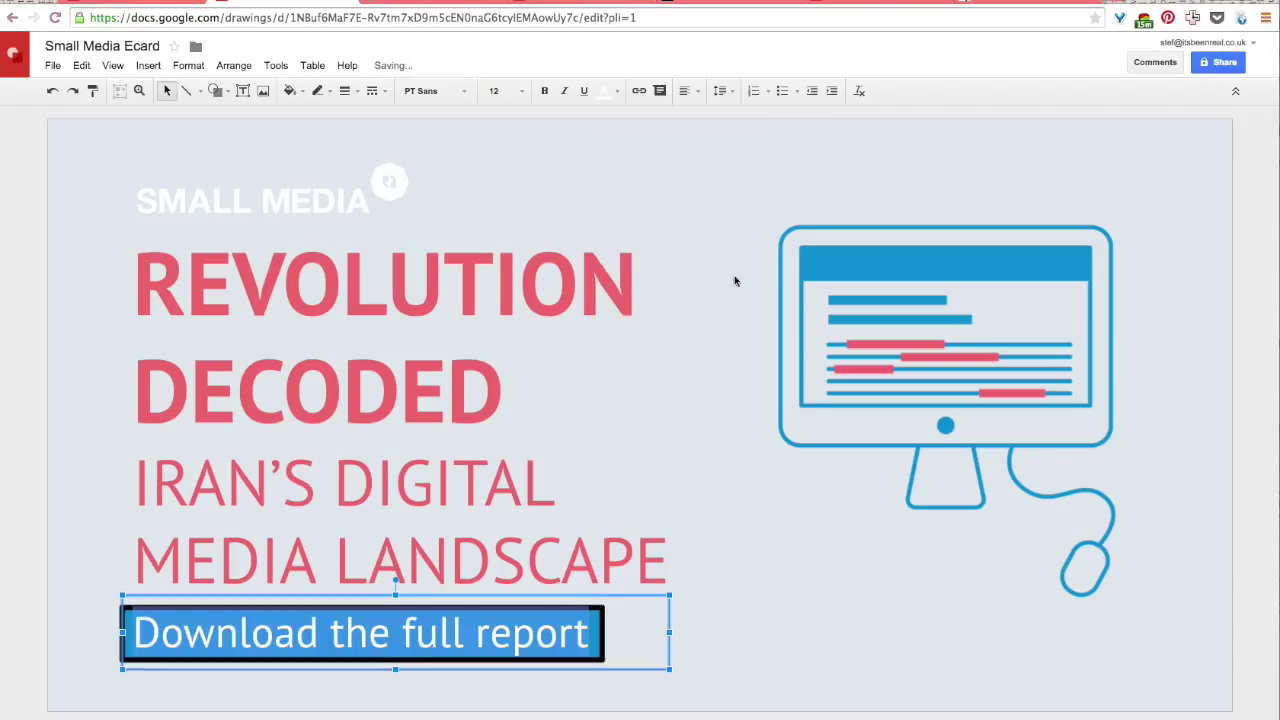
left_click(751, 530)
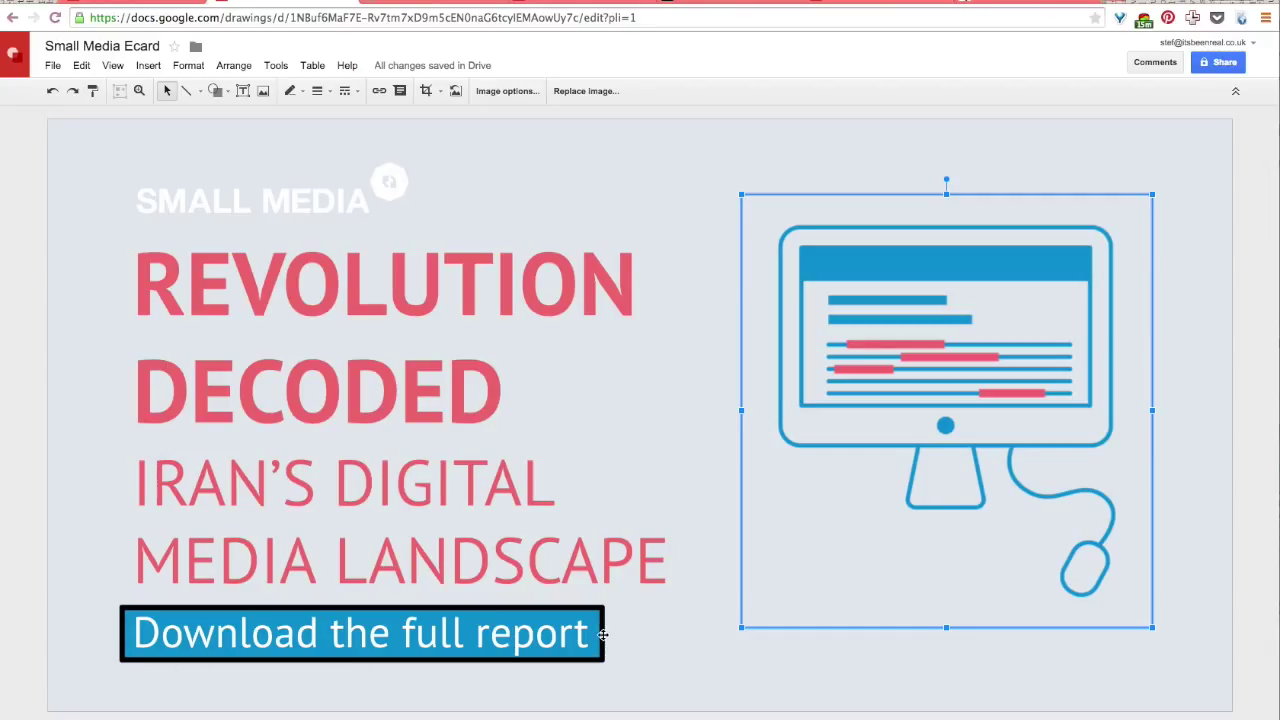
- Set the blue download button's line color to Transparent, removing its dark outline
left_click(603, 634)
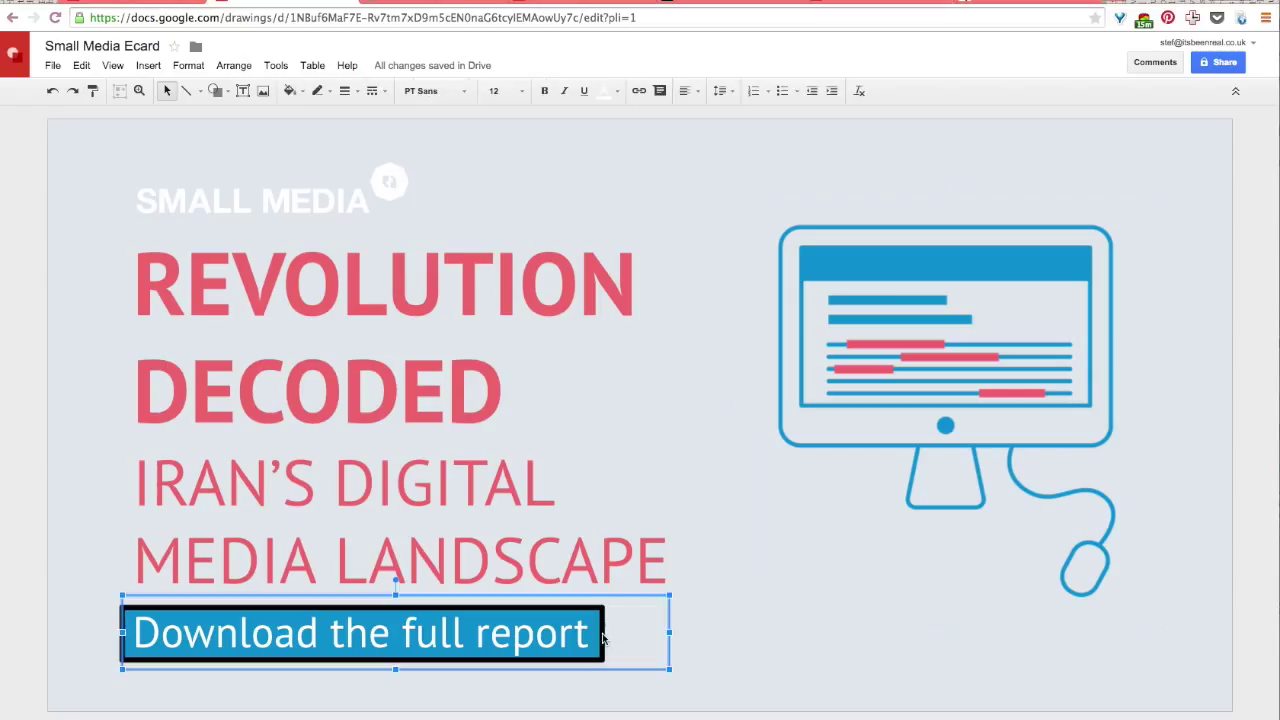
left_click(527, 643)
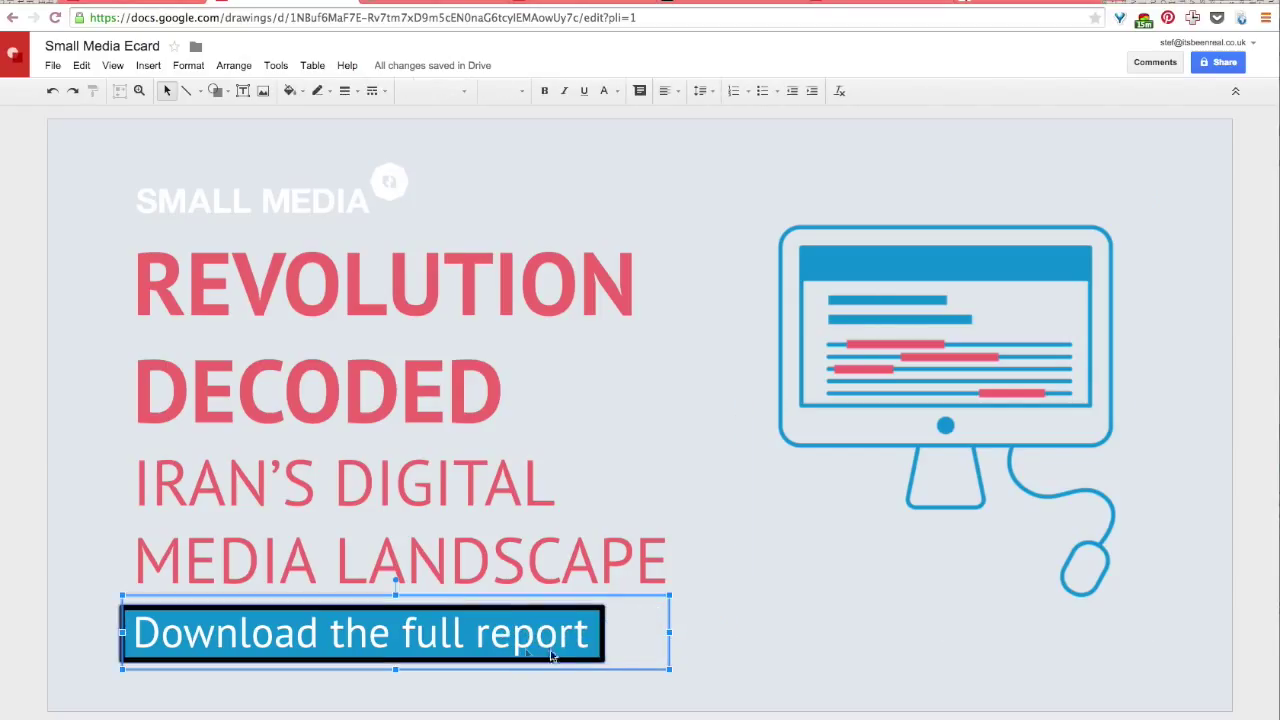
left_click(563, 594)
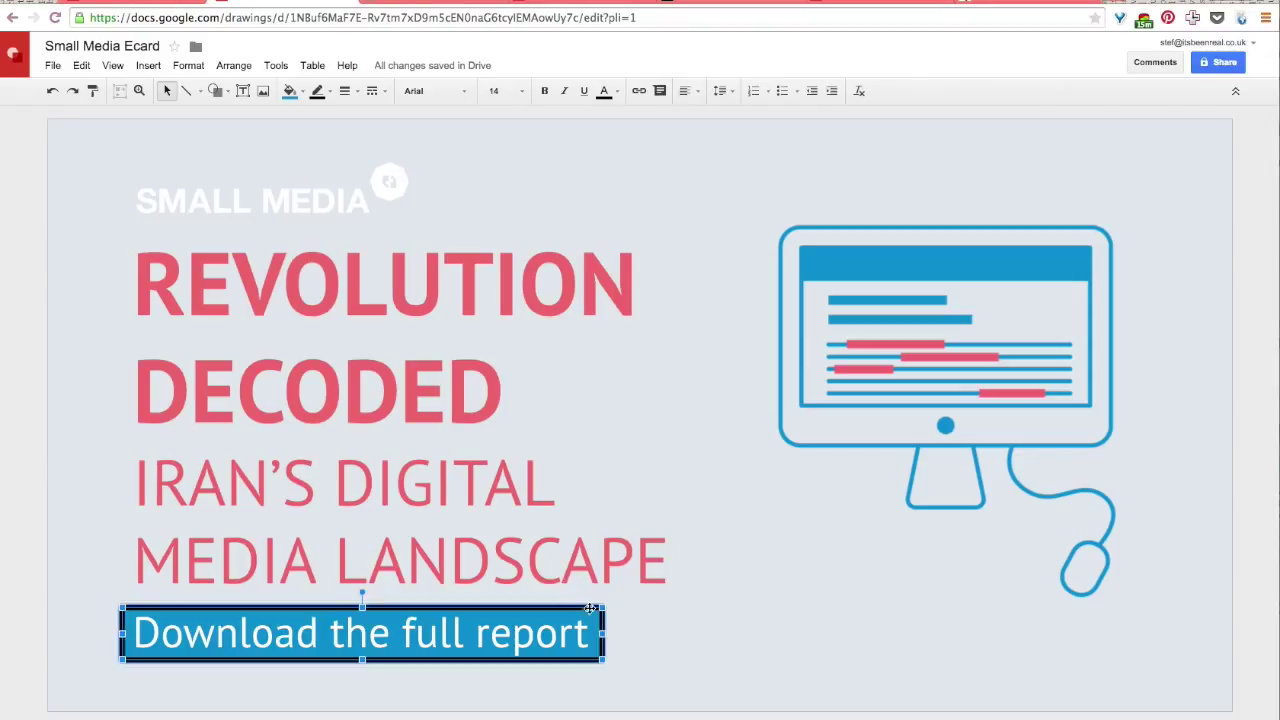
left_click(319, 95)
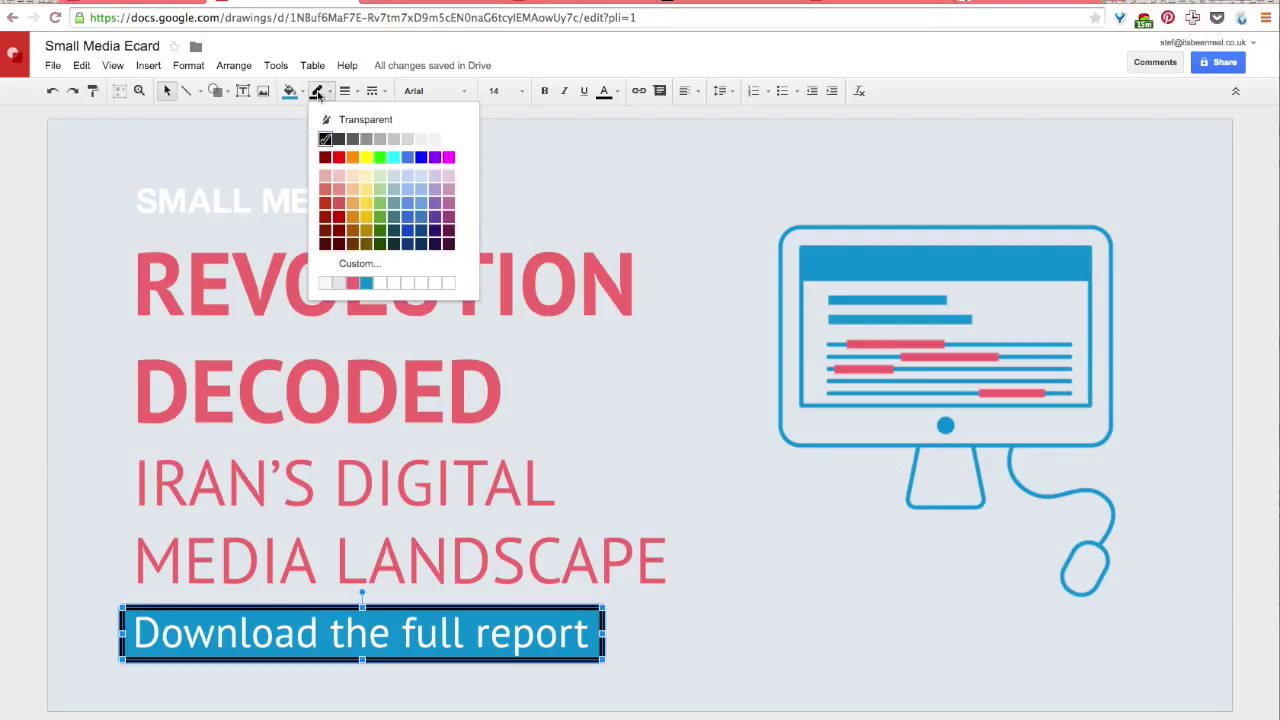
left_click(359, 124)
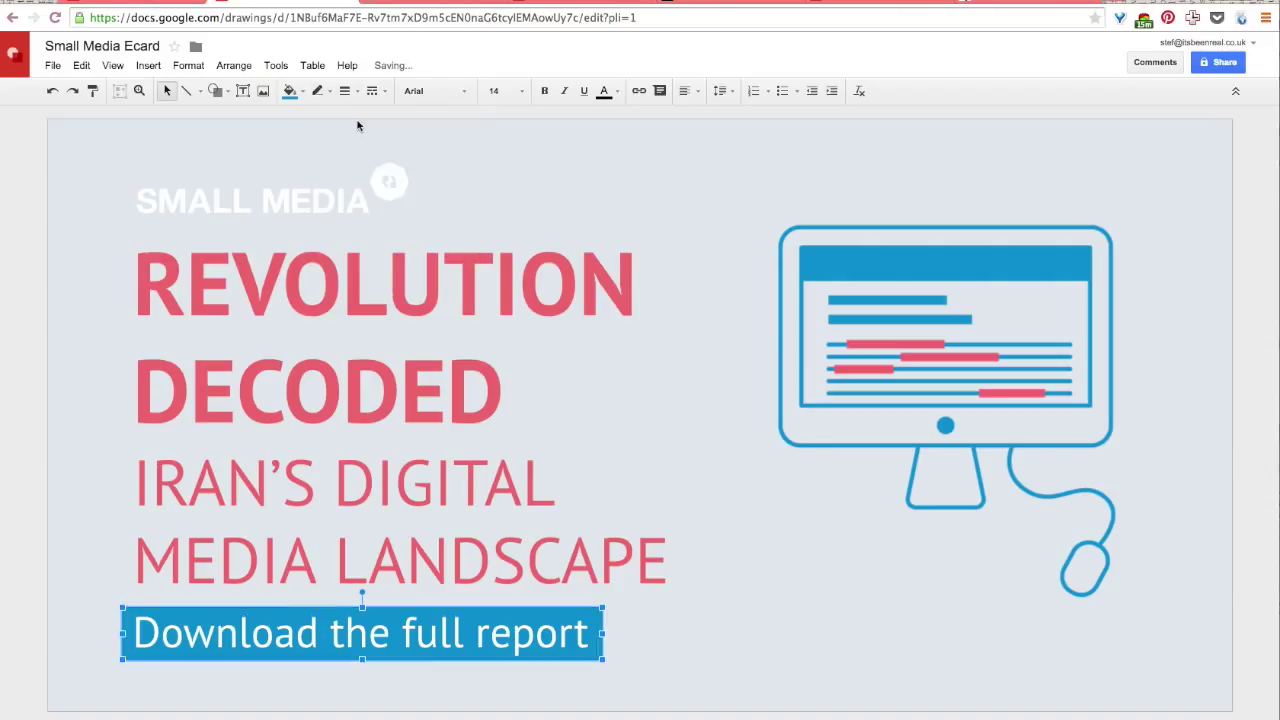
left_click(350, 147)
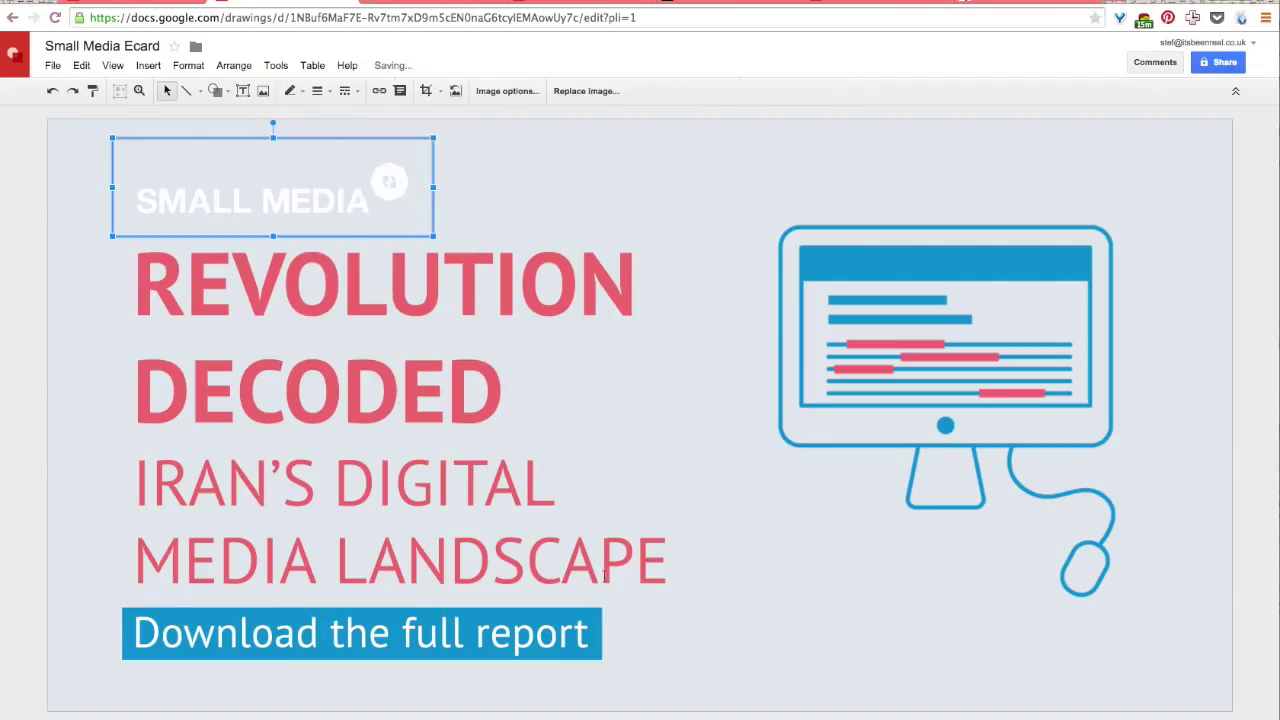
left_click(596, 621)
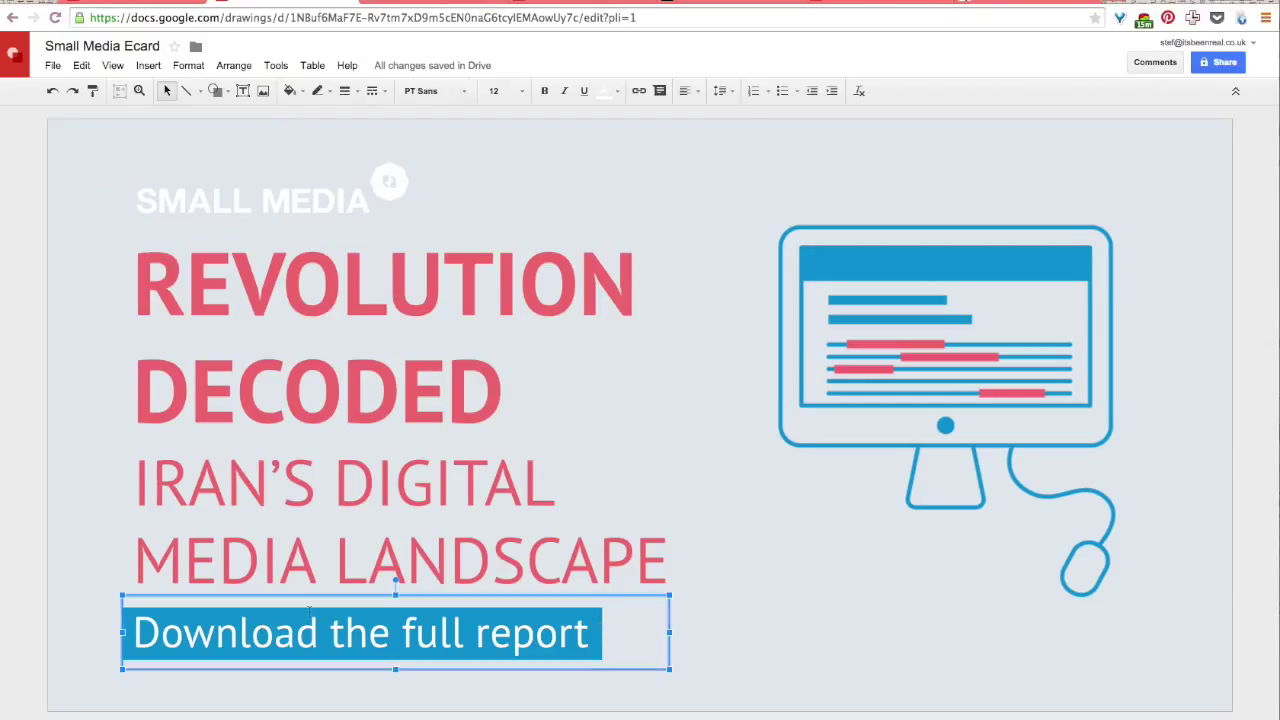
left_click(91, 594)
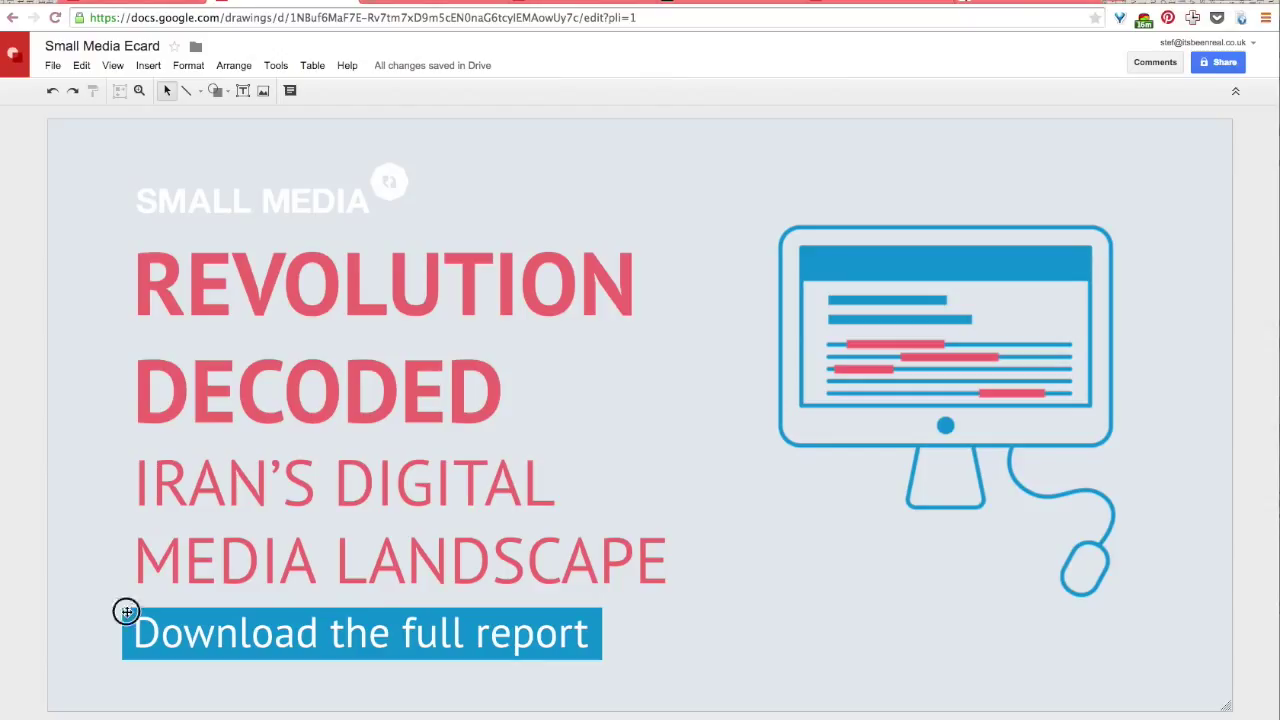
- Select the REVOLUTION DECODED headline box and open its fill custom colour picker
left_click(126, 615)
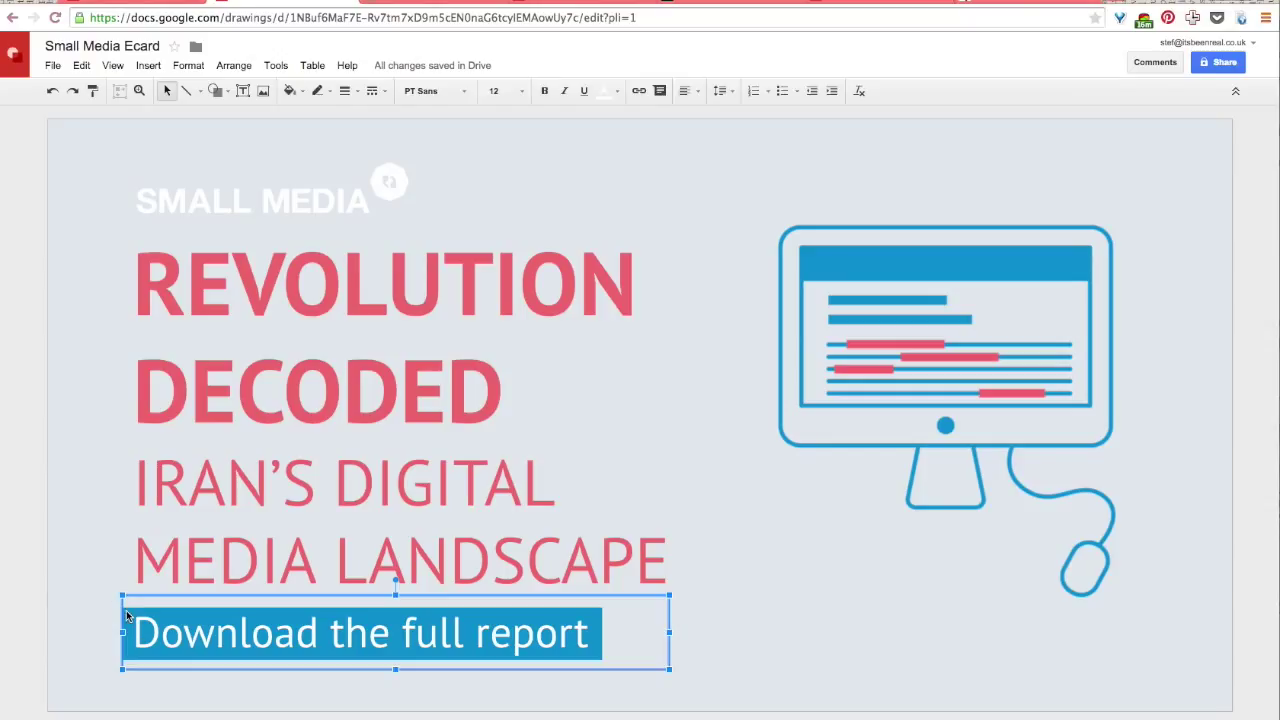
left_click(729, 447)
left_click(733, 352)
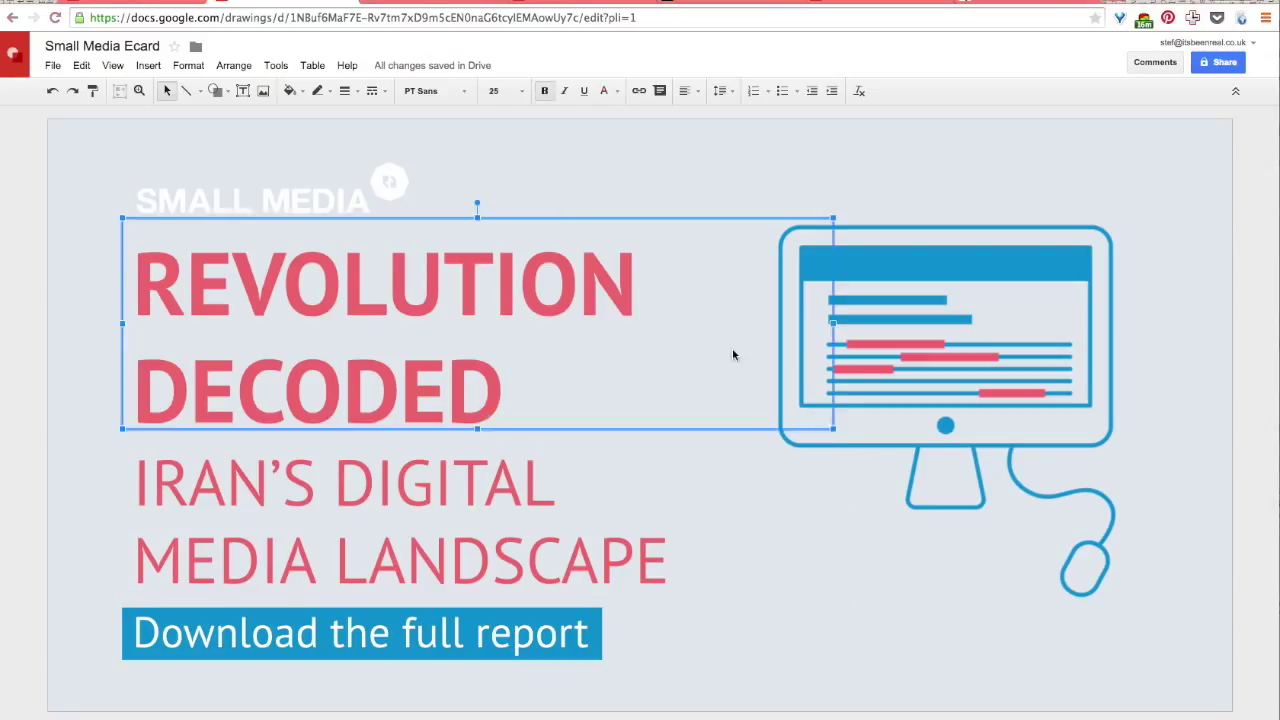
left_click(699, 168)
left_click(544, 176)
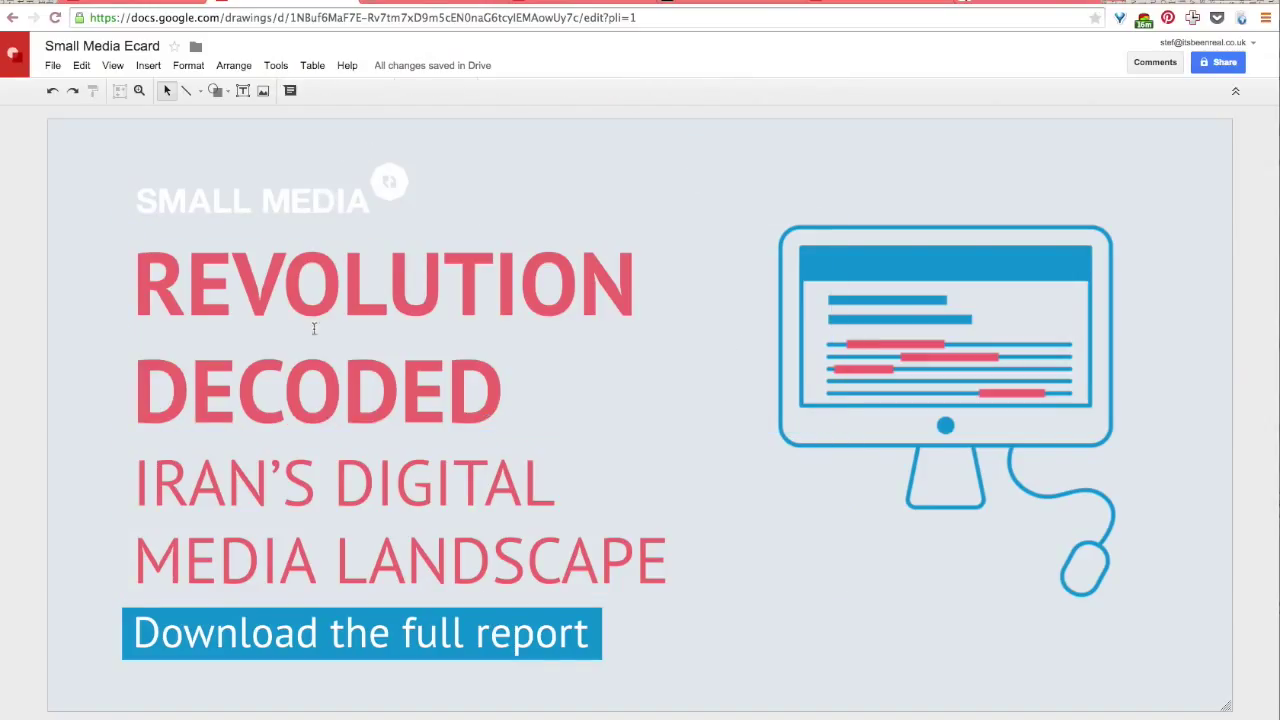
left_click(282, 298)
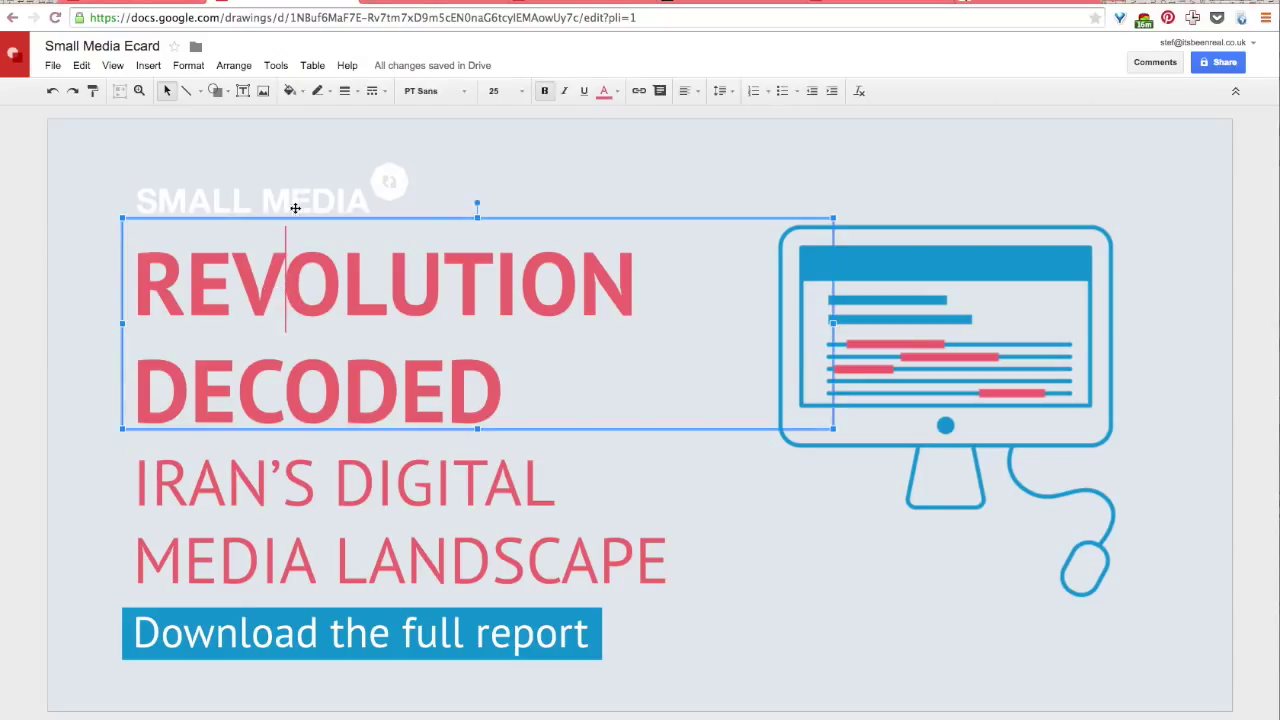
left_click(299, 96)
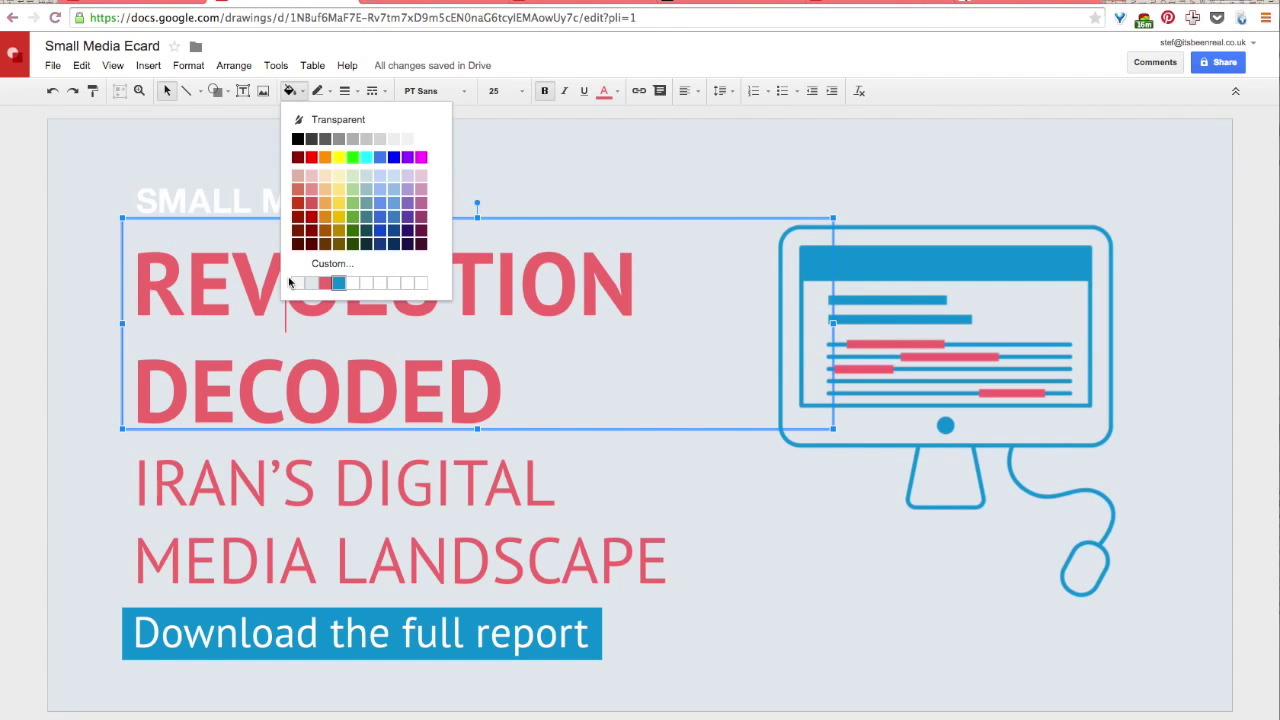
left_click(338, 266)
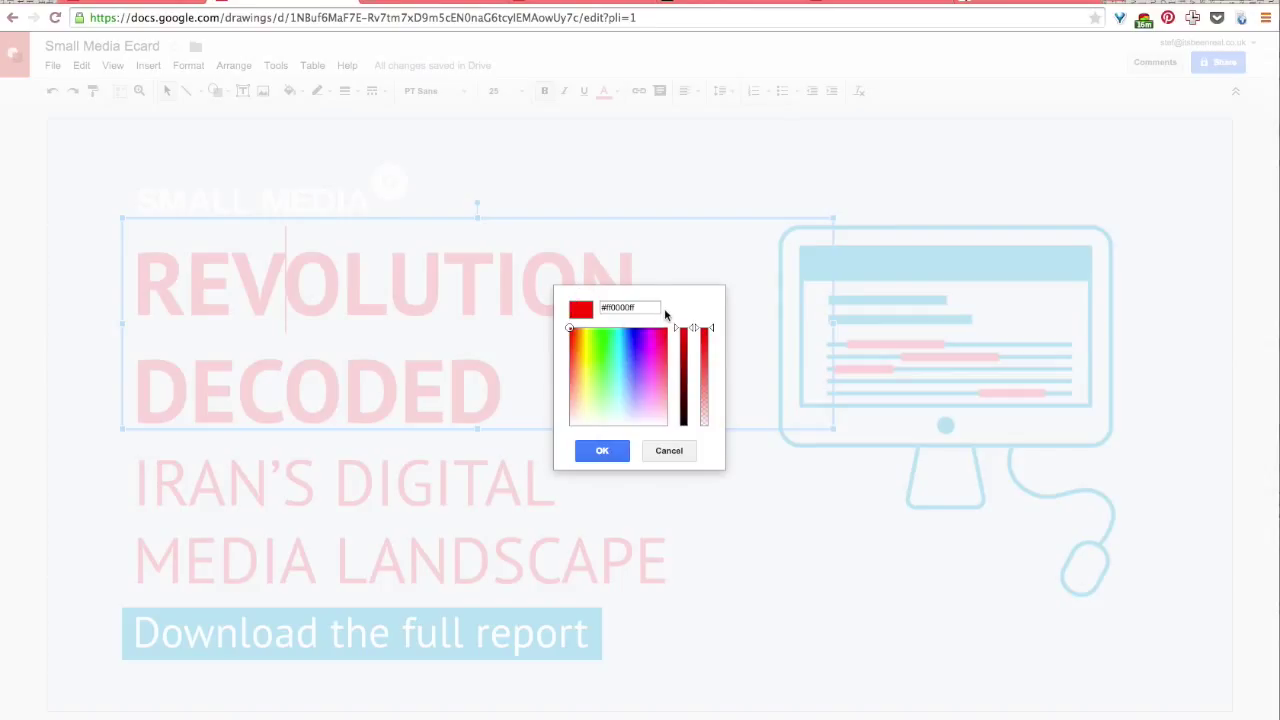
- Apply a custom purple fill to the headline box, then undo it with Ctrl+Z
mouse_move(630, 342)
left_mouse_down()
mouse_move(594, 337)
mouse_move(624, 369)
left_mouse_up()
mouse_move(673, 333)
left_mouse_down()
mouse_move(677, 365)
mouse_move(646, 357)
mouse_move(634, 371)
mouse_move(603, 347)
mouse_move(572, 358)
mouse_move(598, 369)
mouse_move(641, 339)
left_mouse_up()
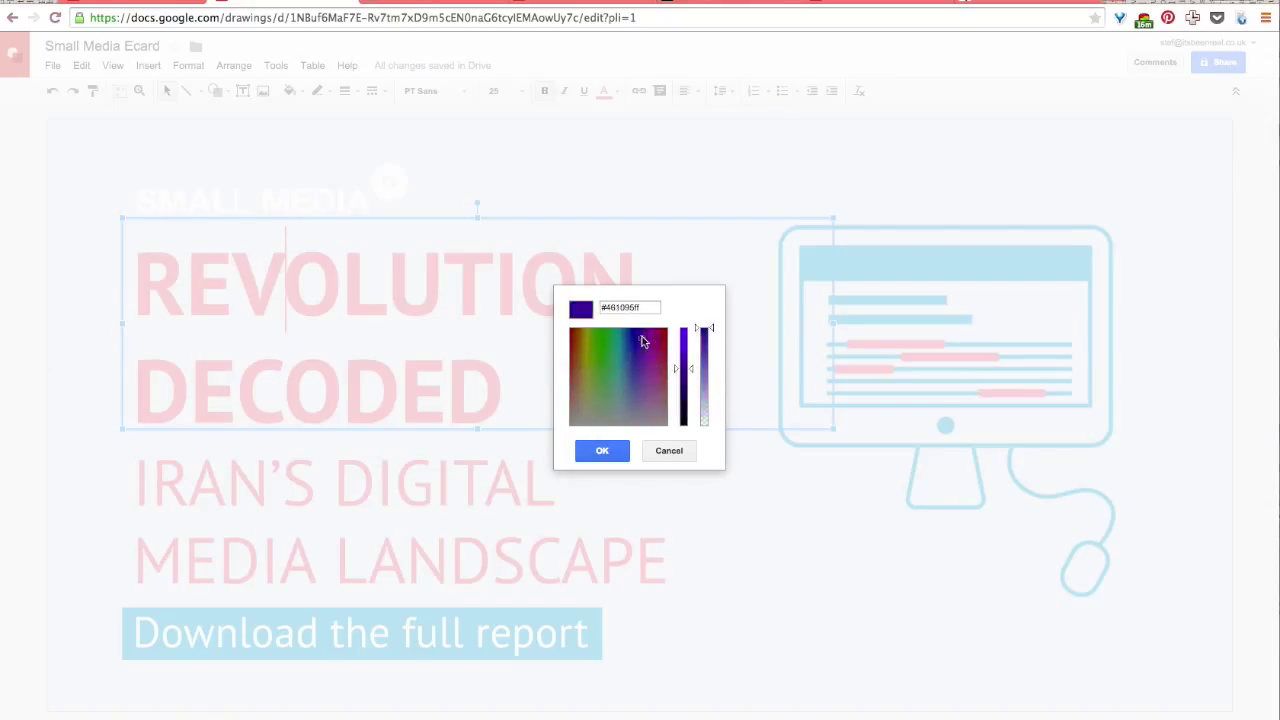
left_click(604, 451)
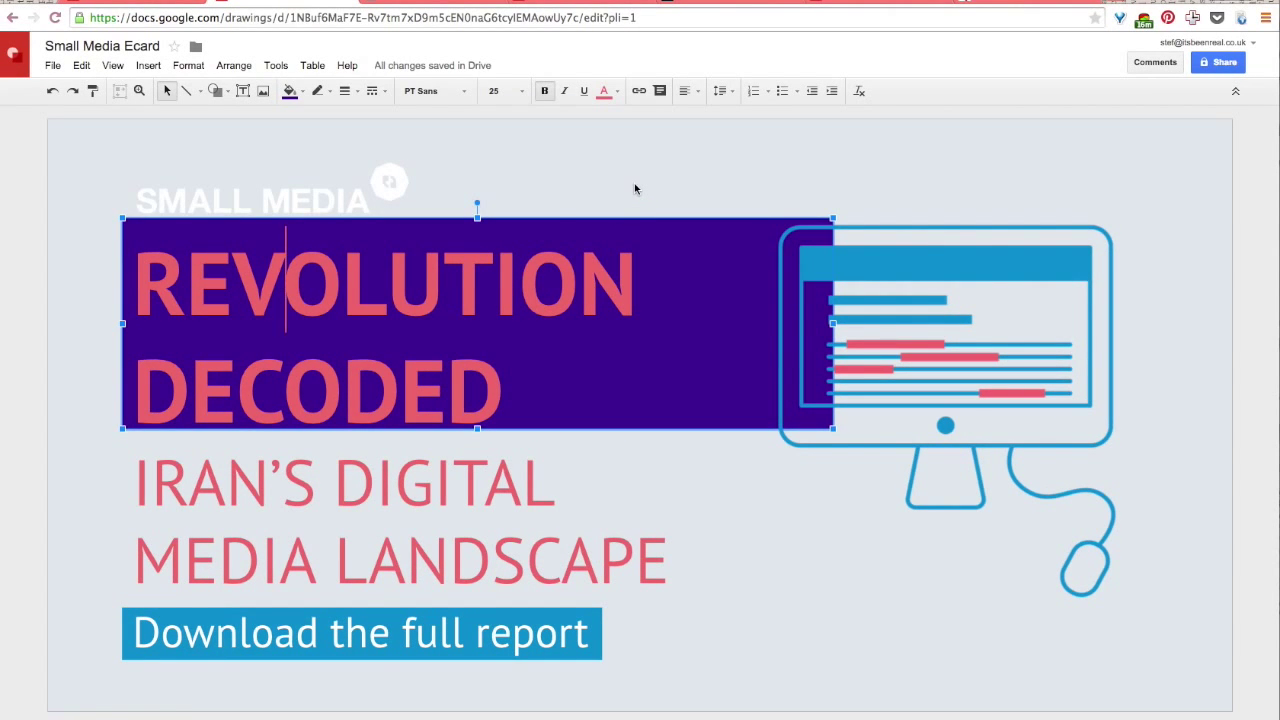
left_click(289, 91)
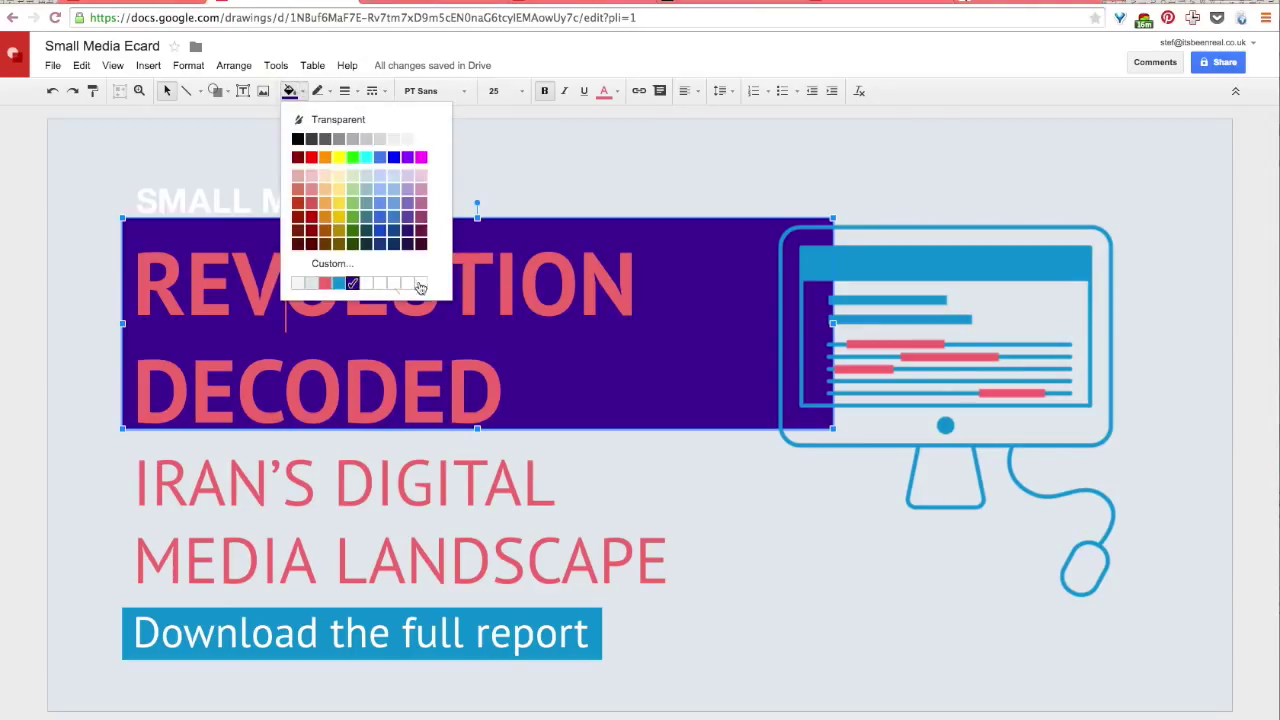
left_click(594, 194)
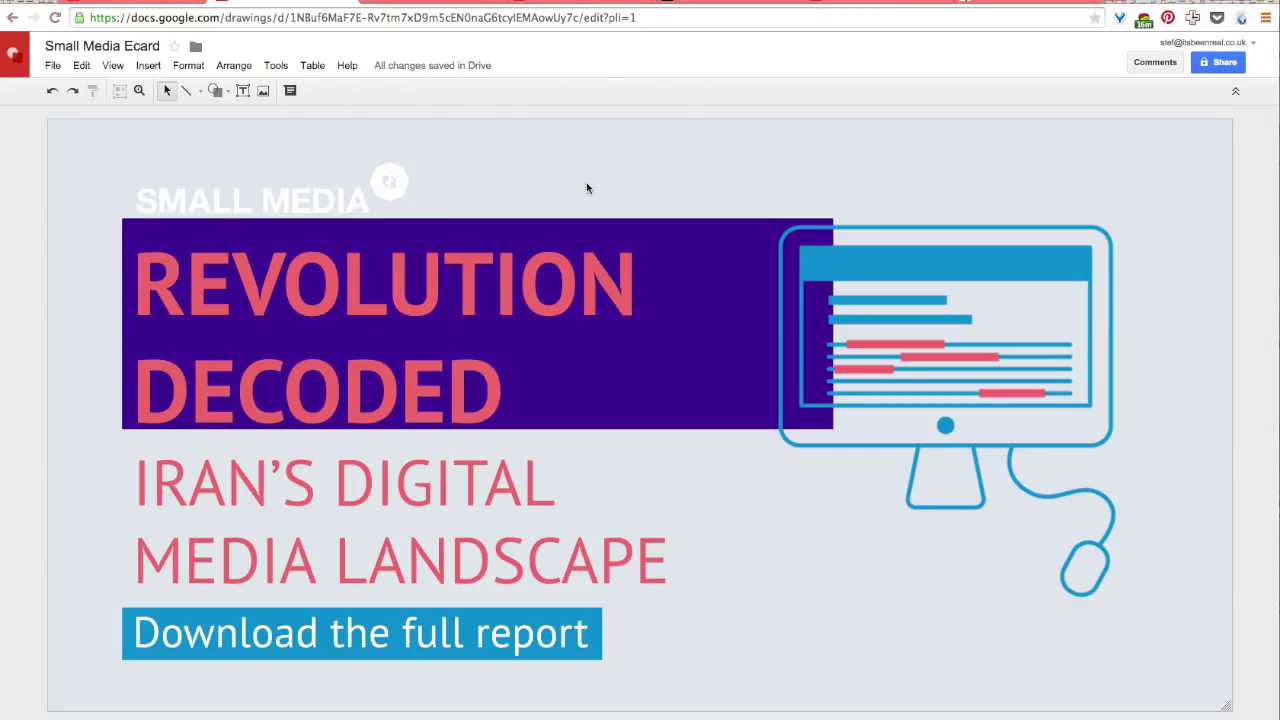
key("ctrl+z")
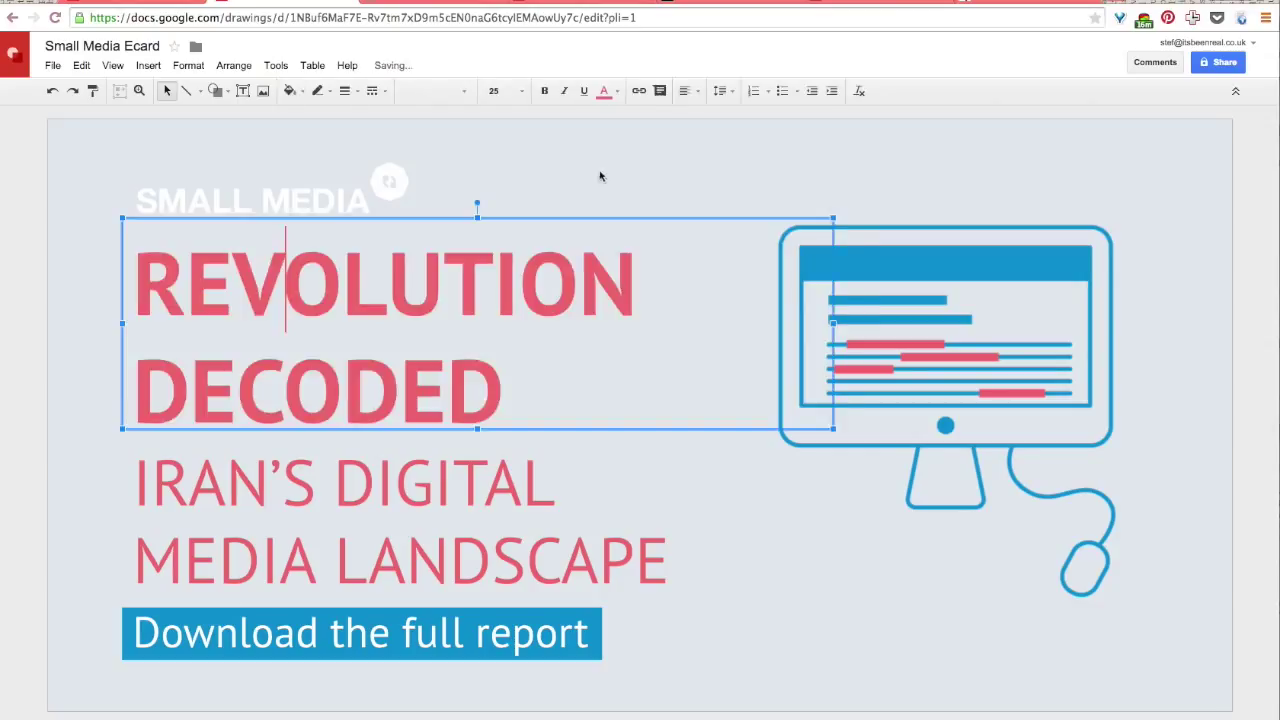
left_click(600, 171)
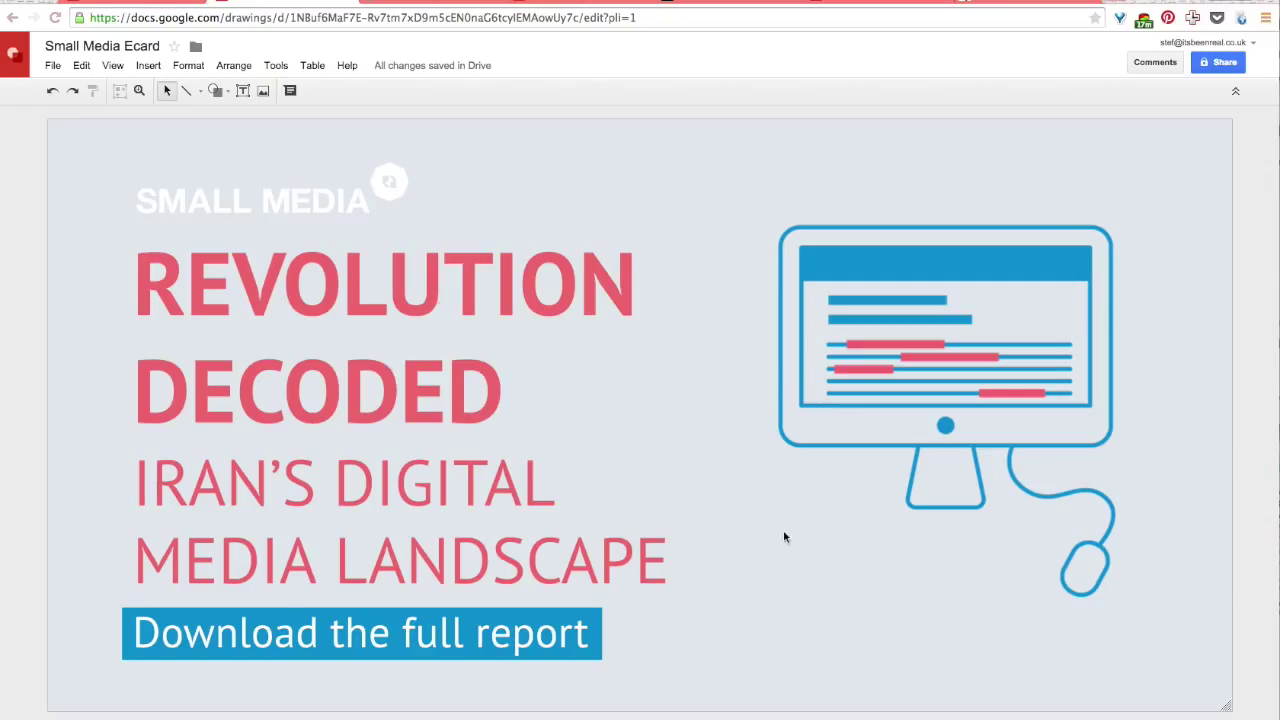
- Enlarge the monitor illustration by dragging its bottom-left corner down and left
left_click(808, 382)
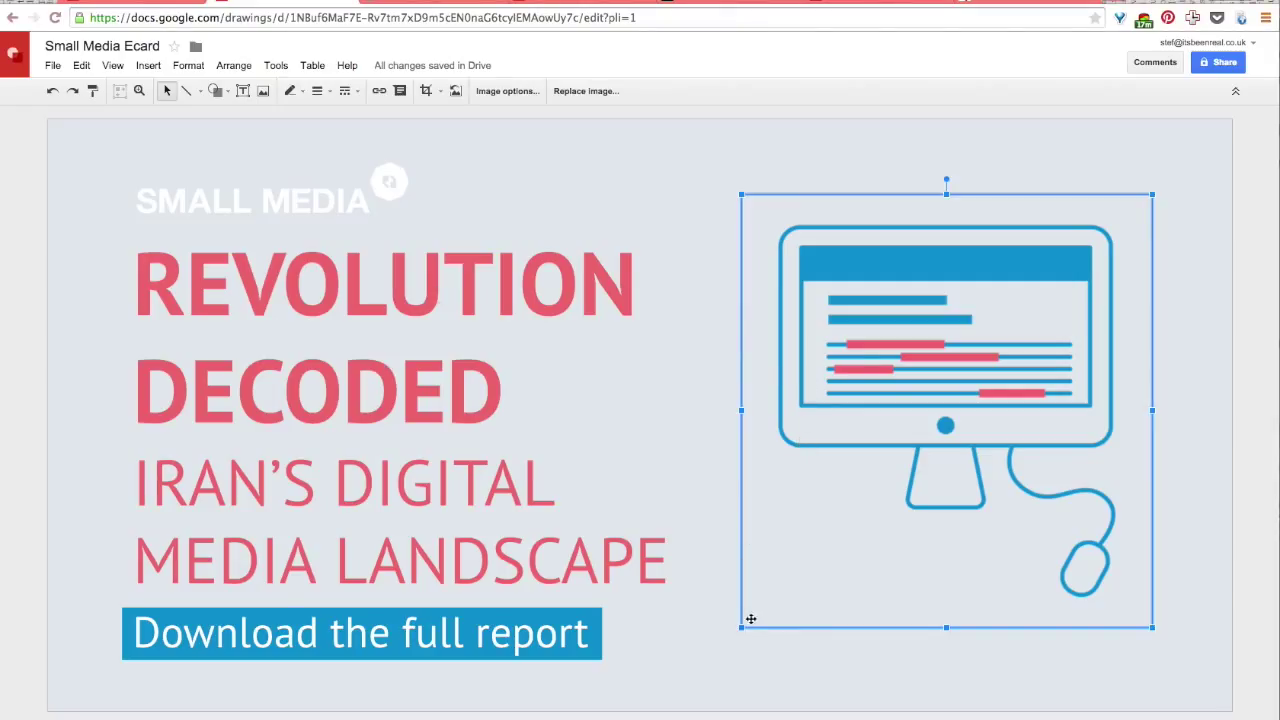
left_click_drag(741, 627, 693, 677)
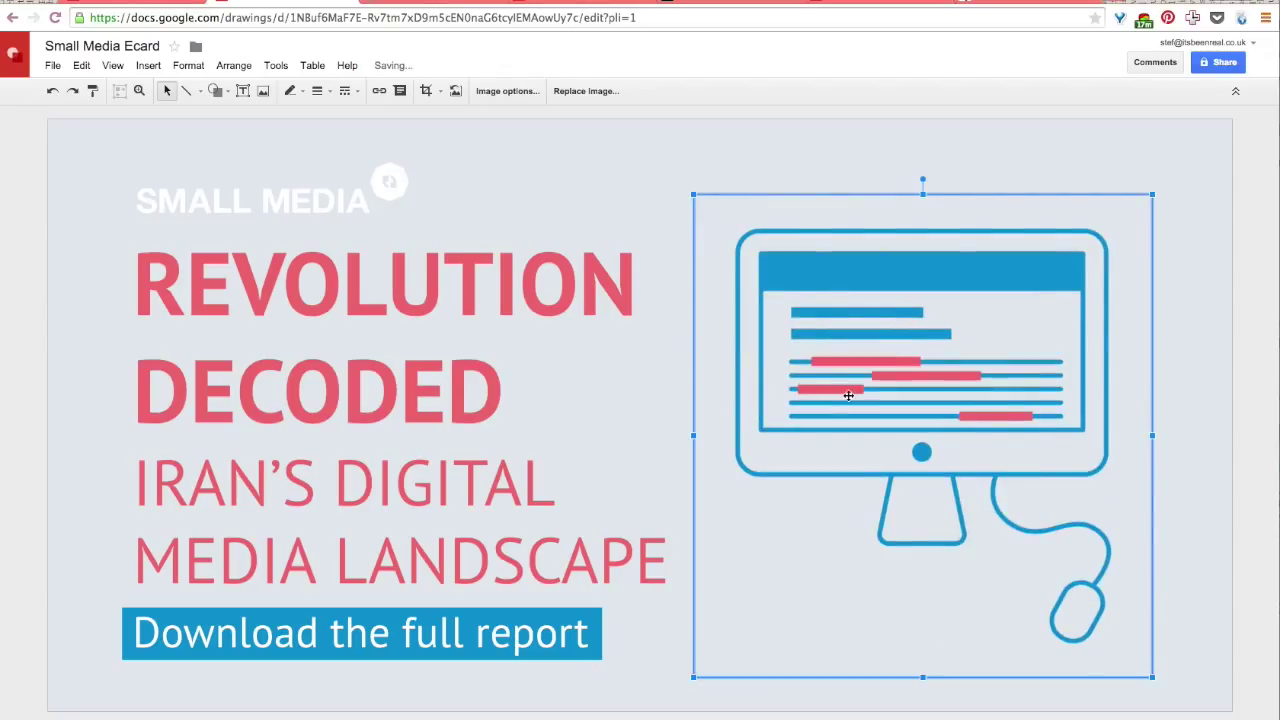
left_click_drag(848, 396, 850, 396)
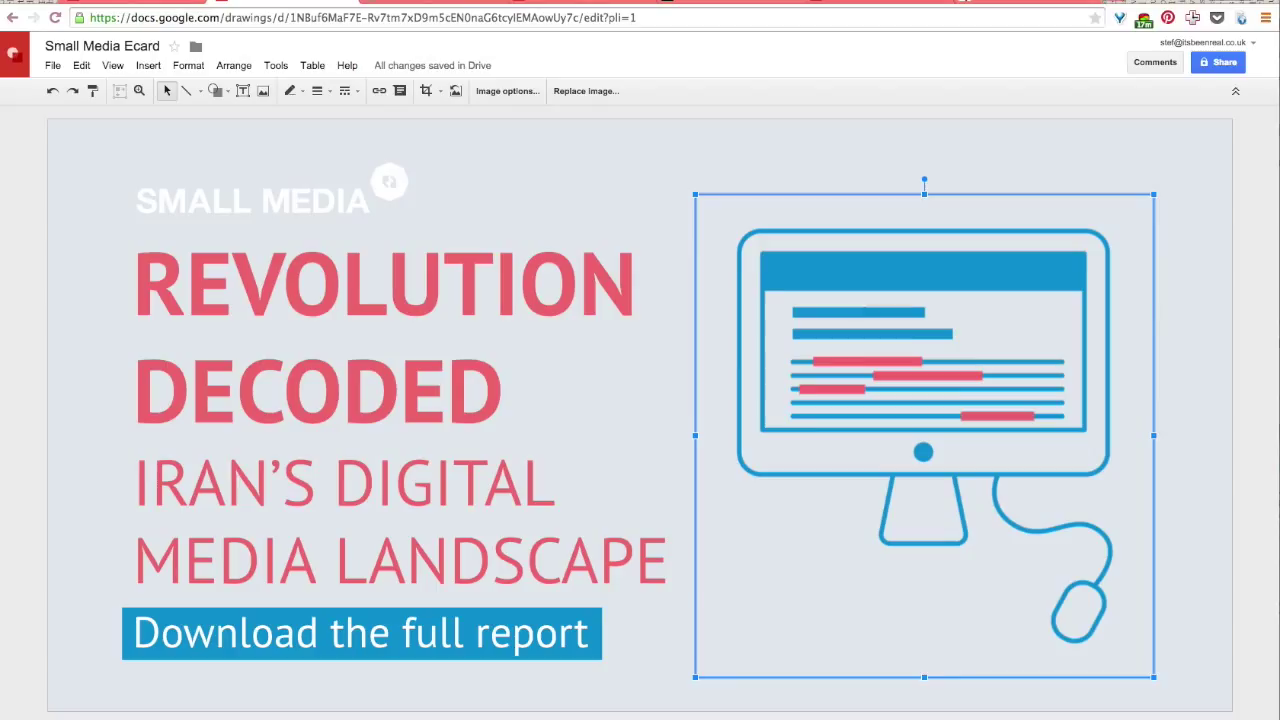
left_click(835, 178)
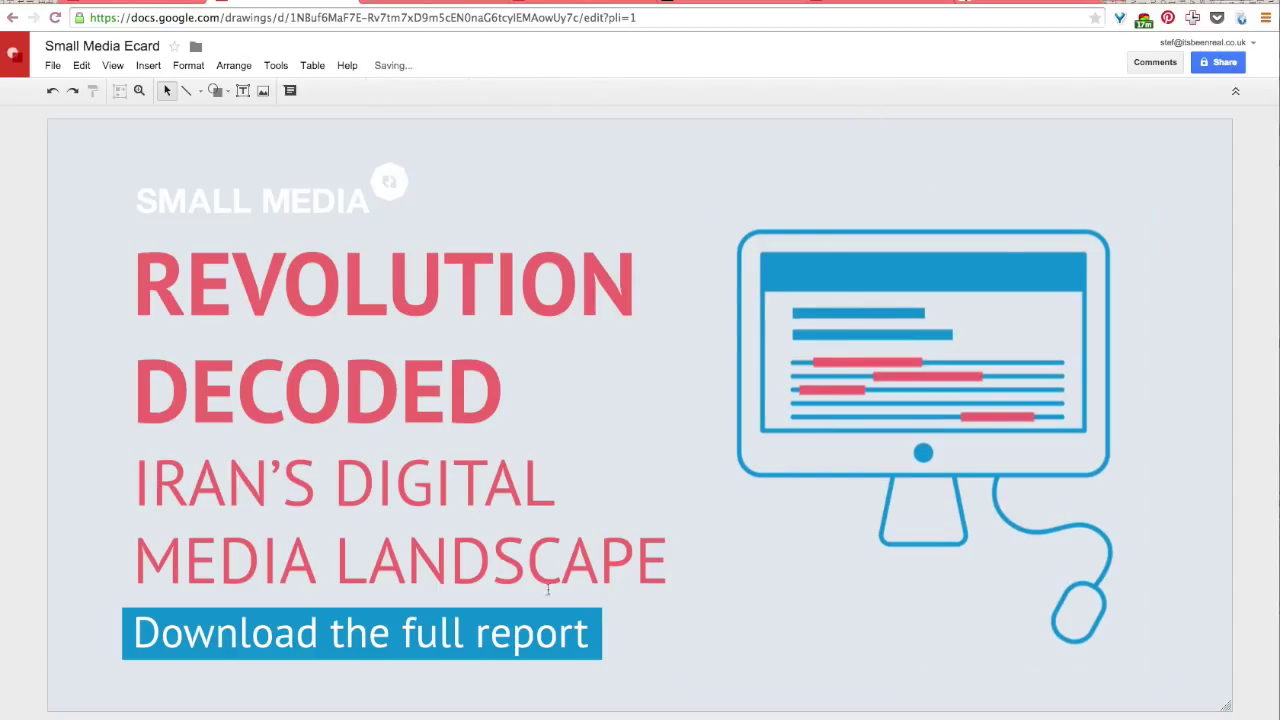
left_click(416, 630)
left_click(119, 614)
left_click(119, 614)
left_click_drag(82, 618, 153, 670)
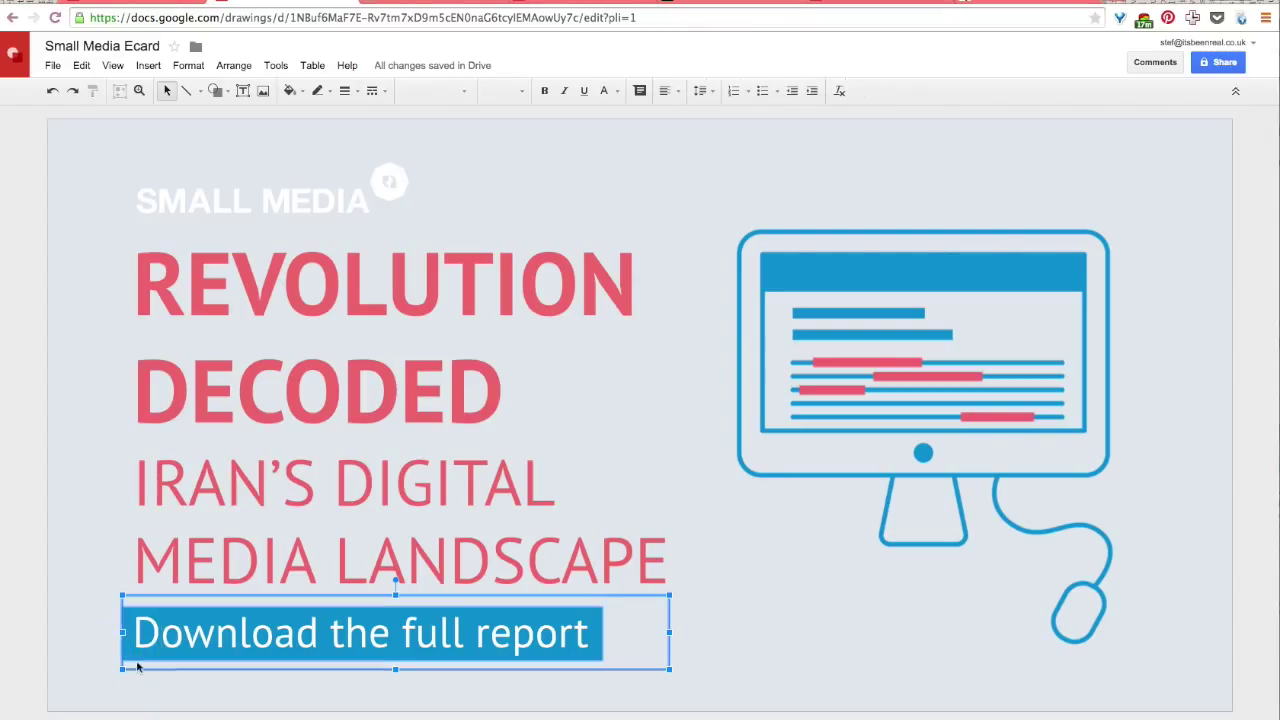
left_click(171, 595)
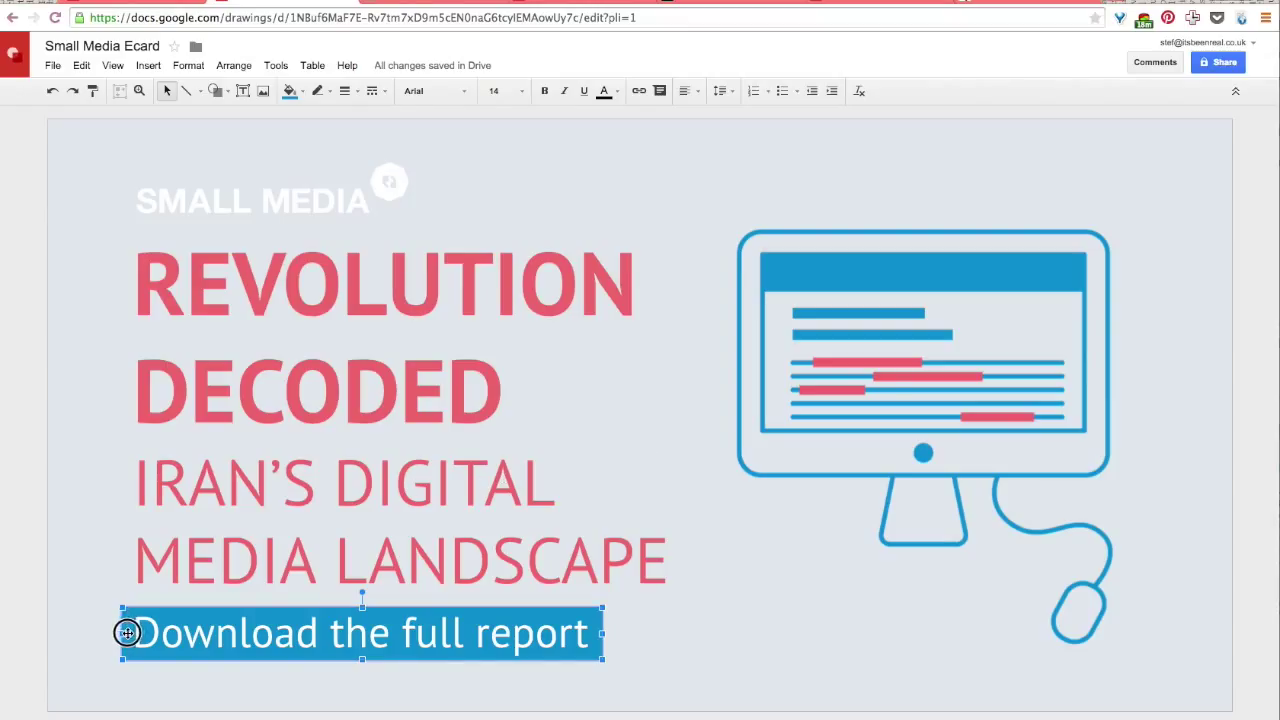
- Narrow the download button by pulling its left and right edges slightly inward
left_click_drag(122, 632, 126, 632)
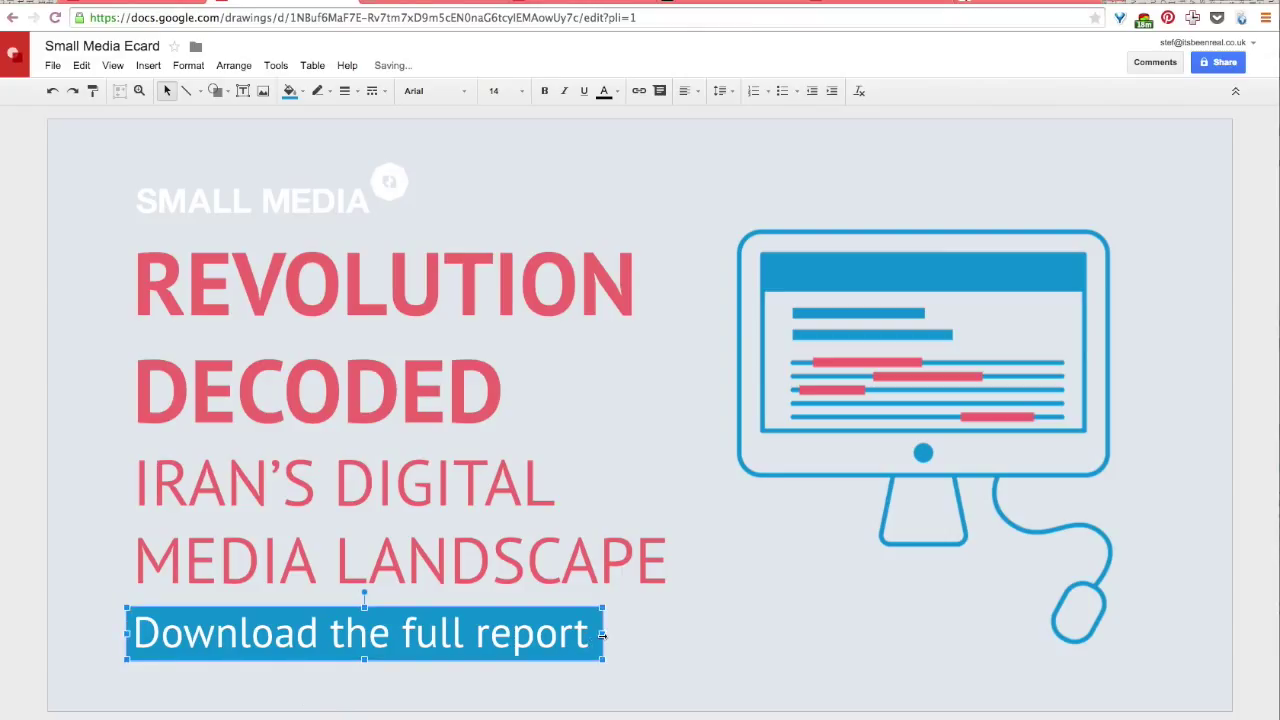
left_click_drag(601, 635, 597, 634)
left_click(670, 137)
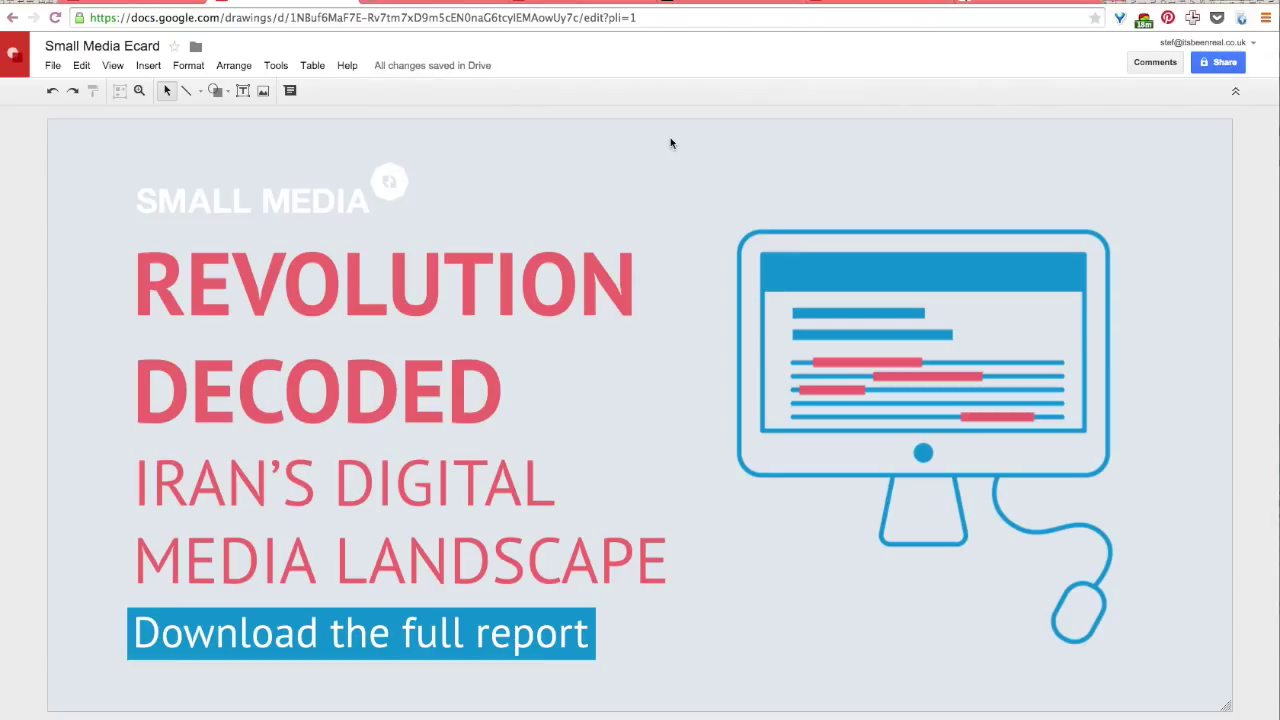
- Nudge the computer illustration a few steps down and right with the arrow keys
left_click(791, 265)
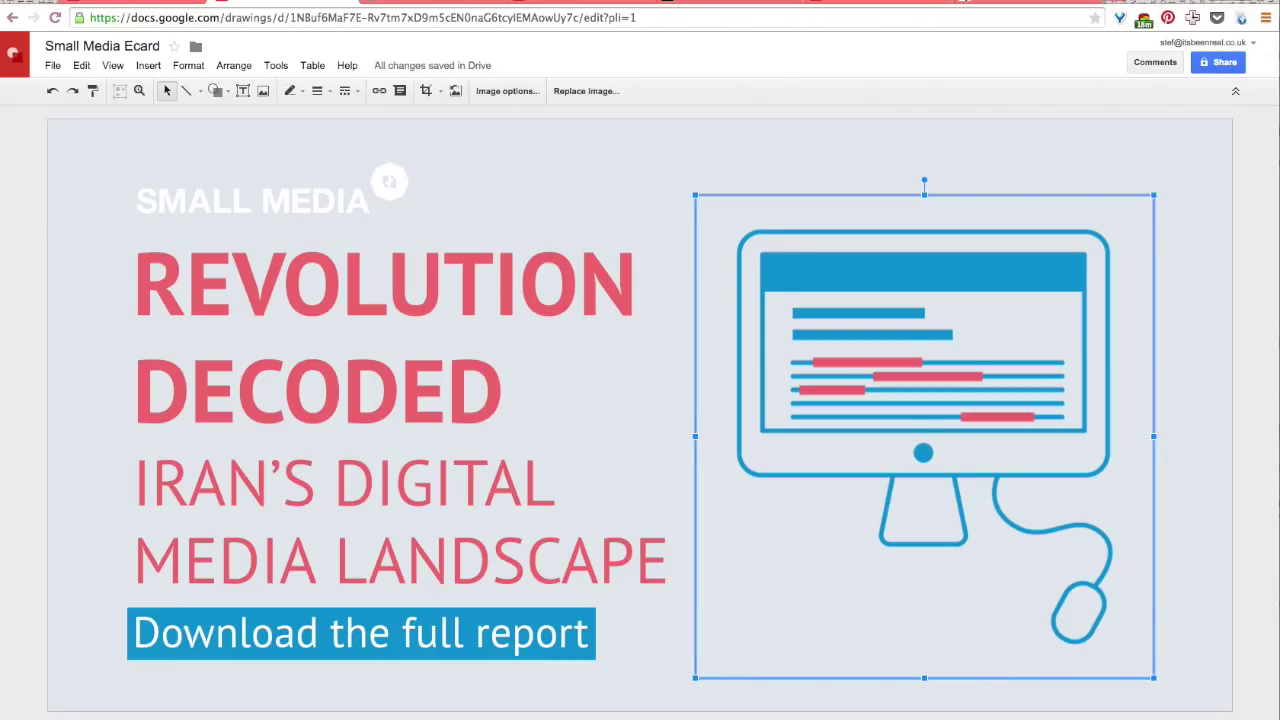
key("Down")
key("Down")
key("Down")
key("Right")
key("Right")
key("Right")
key("Right")
key("Right")
key("Right")
key("Right")
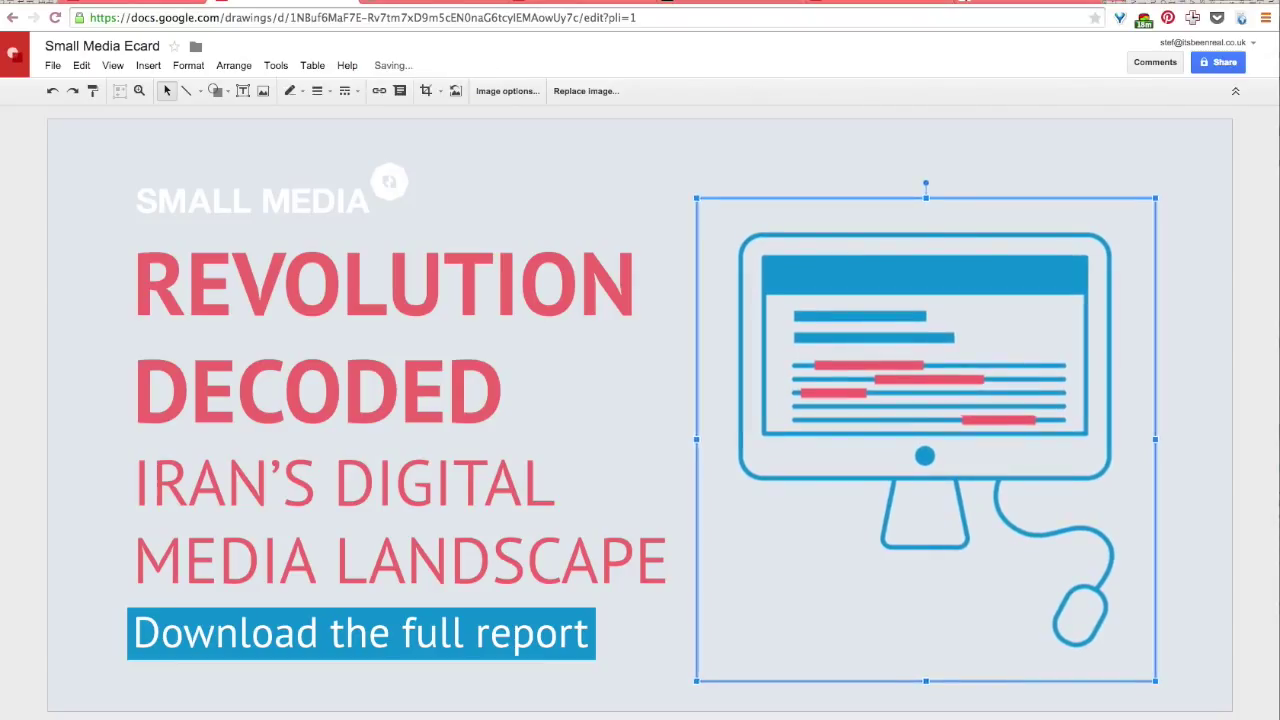
key("Down")
key("Down")
key("Down")
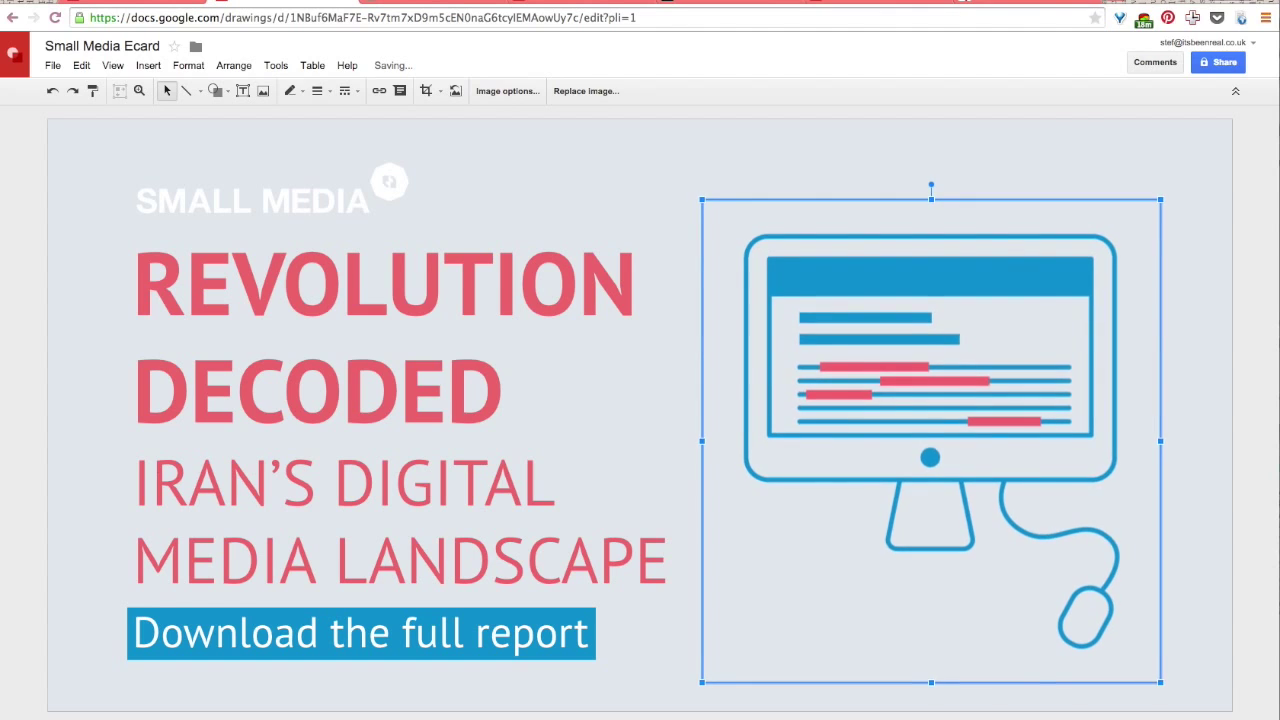
key("Right")
key("Right")
key("Right")
key("Right")
key("Right")
key("Down")
key("Down")
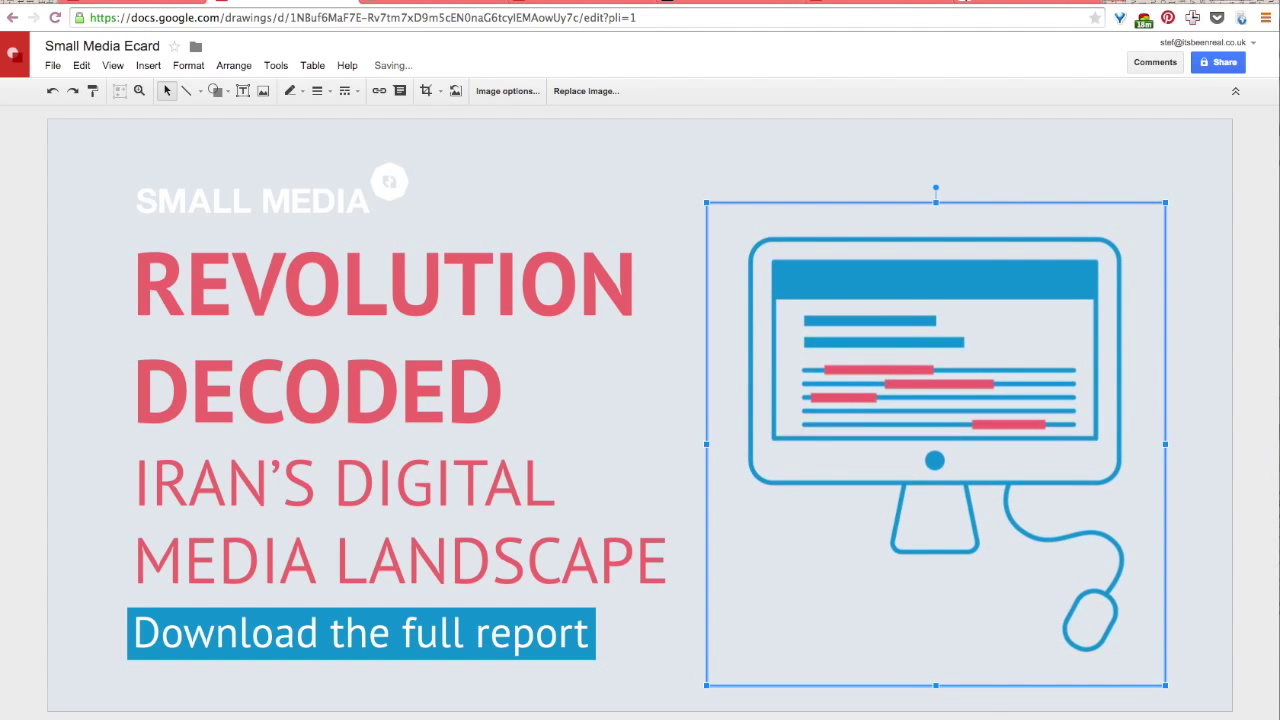
key("Right")
key("Right")
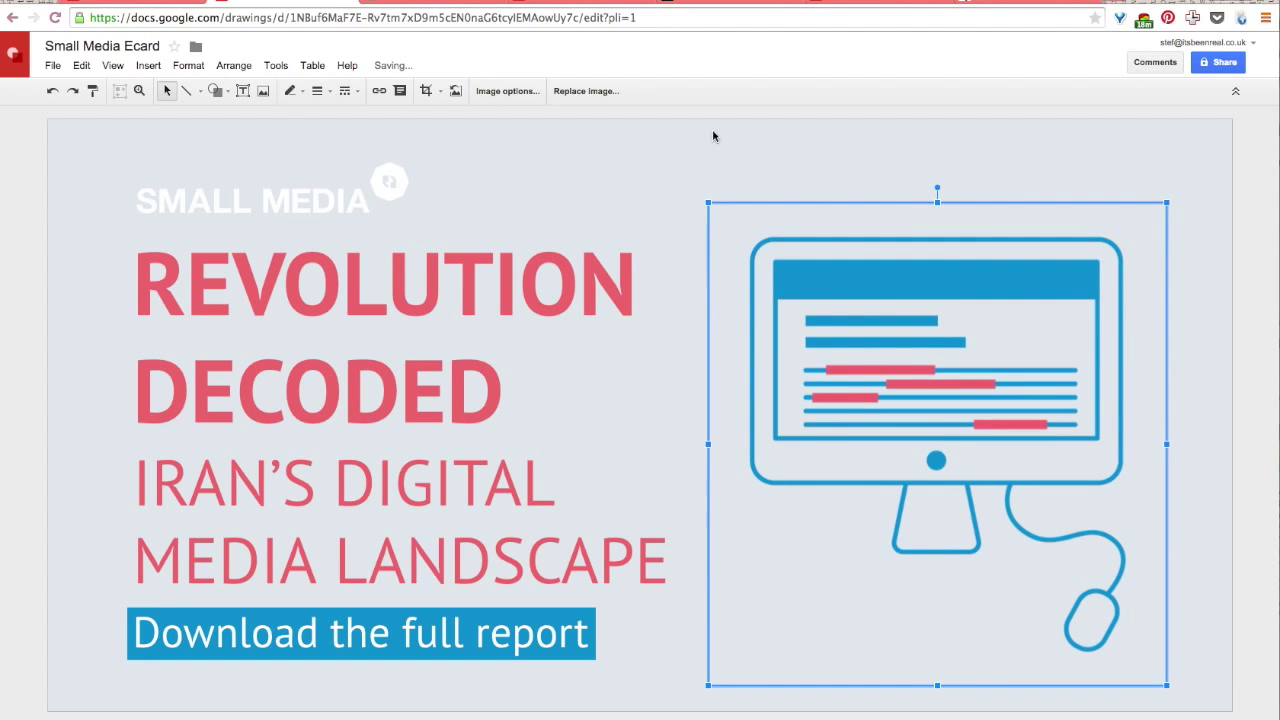
left_click(747, 157)
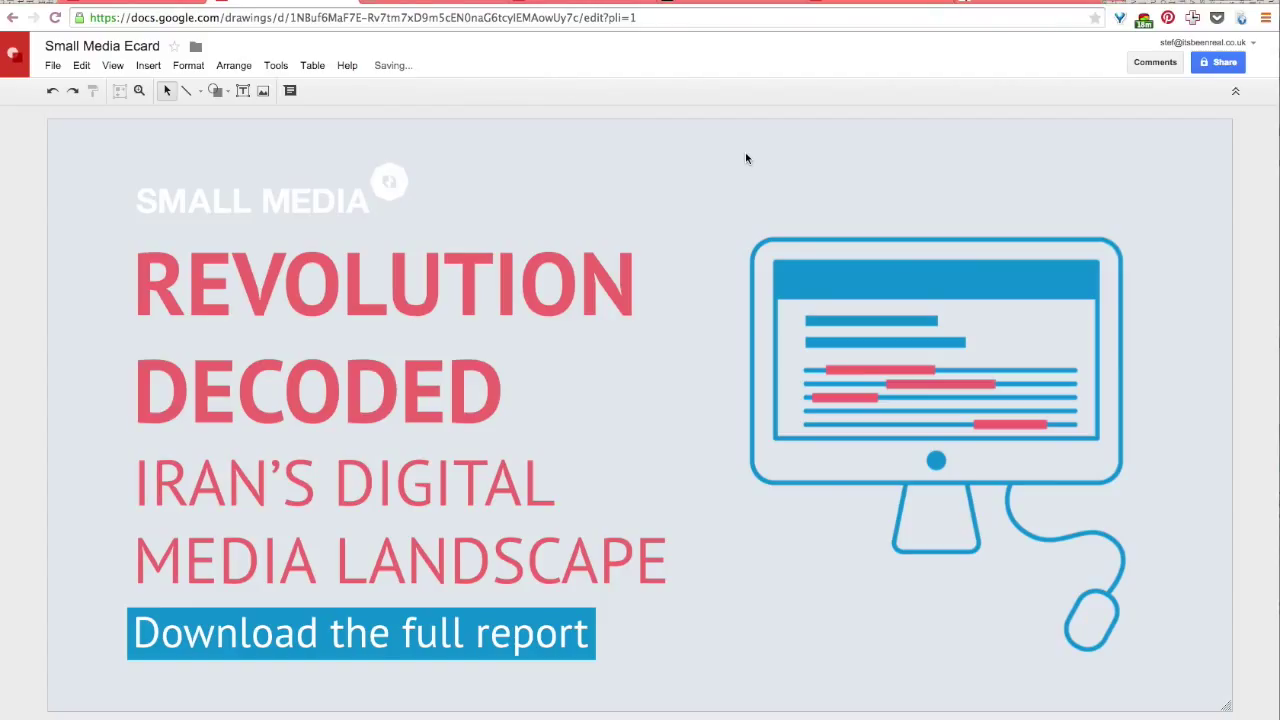
left_click(796, 243)
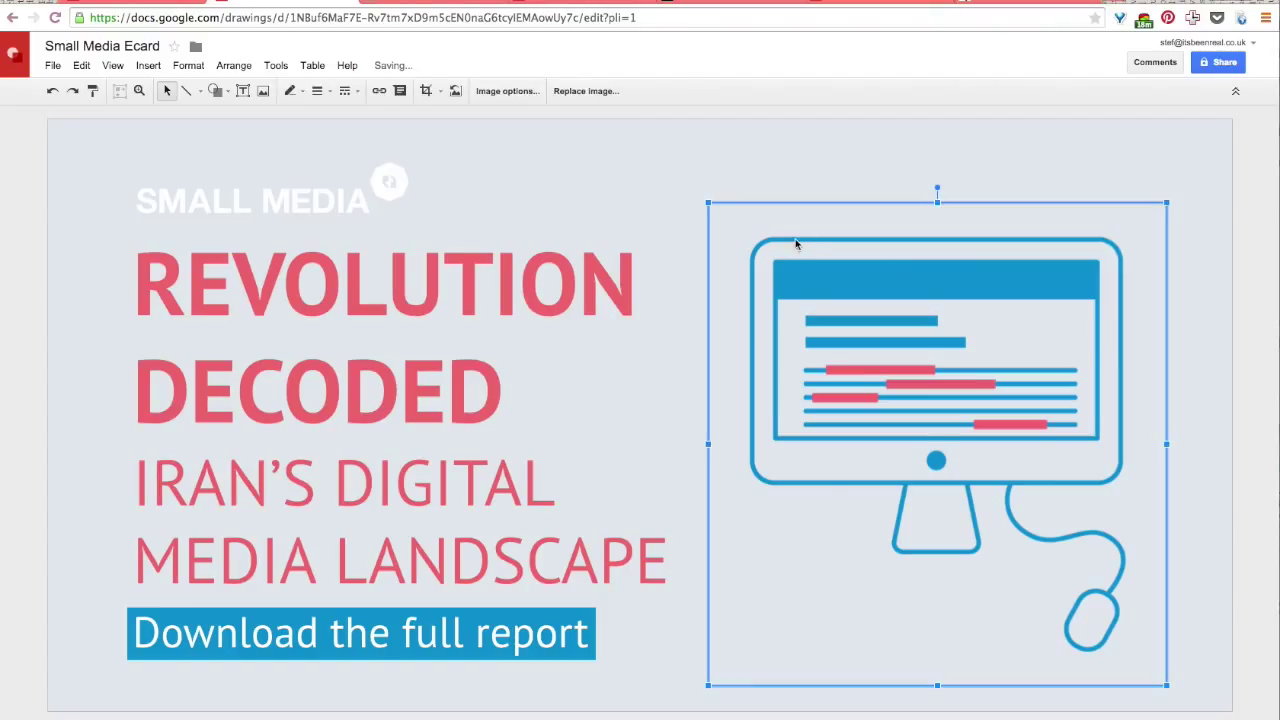
key("Down")
key("Down")
key("Down")
key("Down")
key("Down")
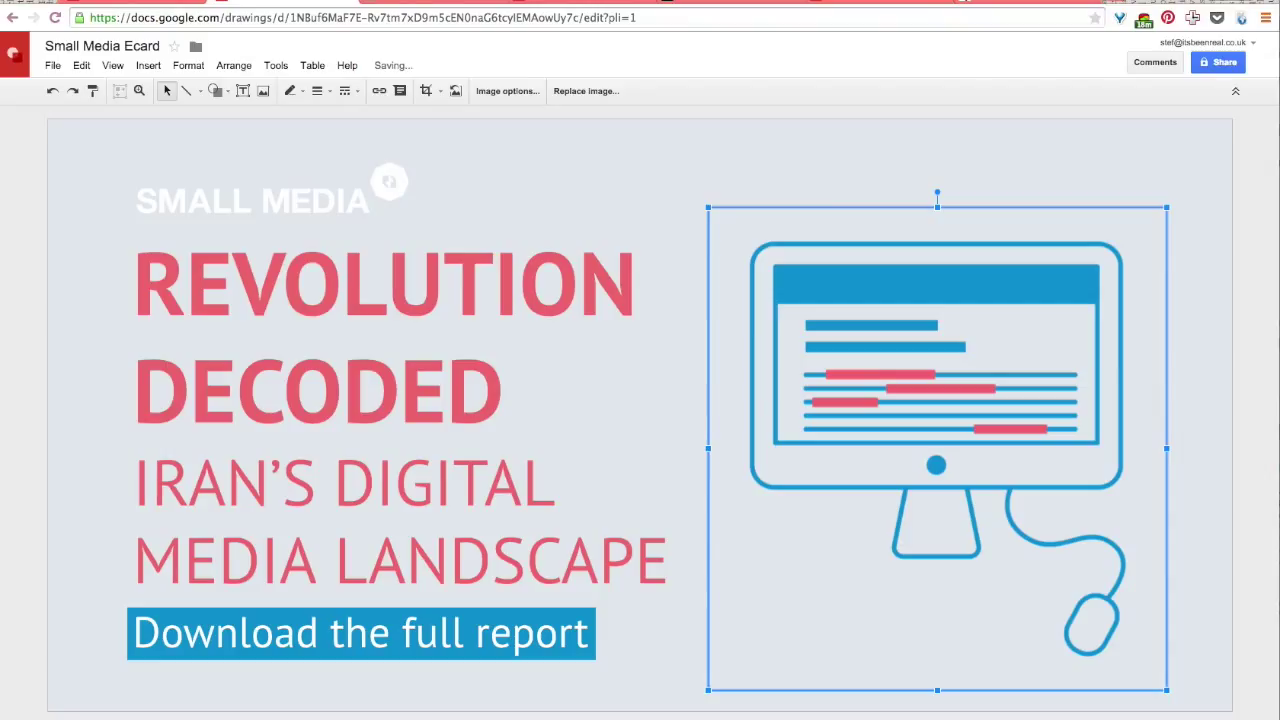
left_click(878, 157)
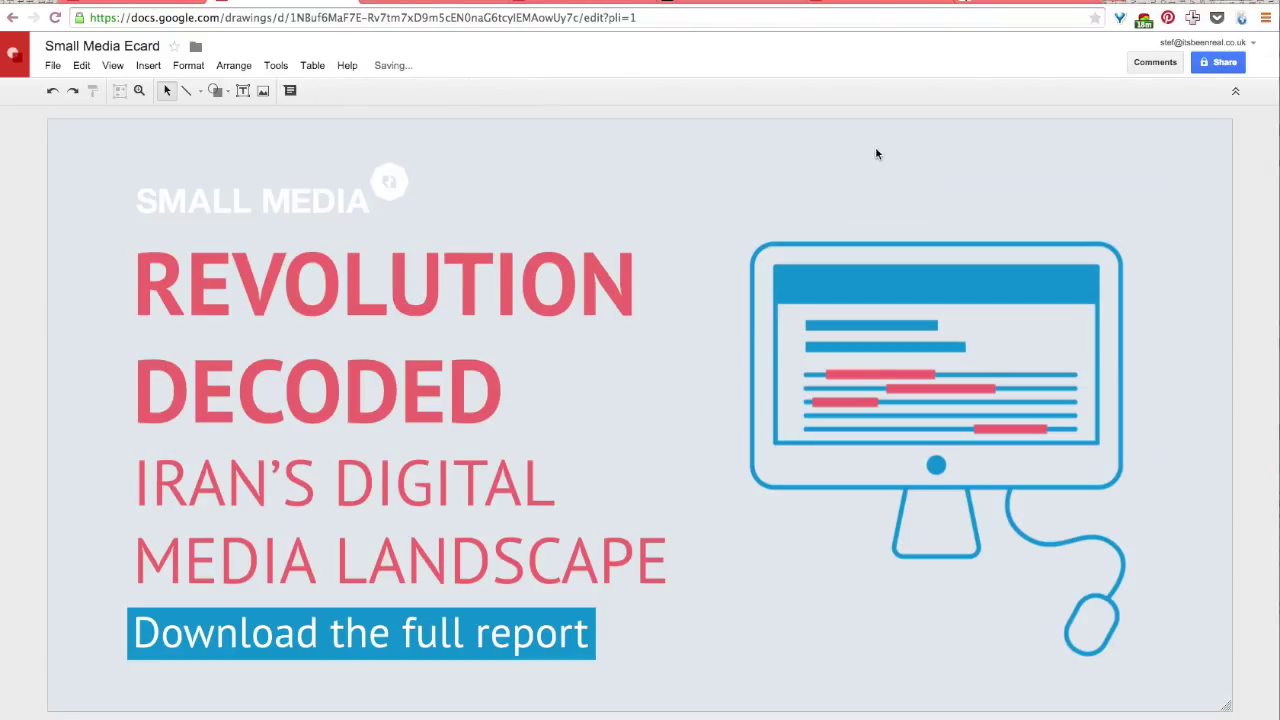